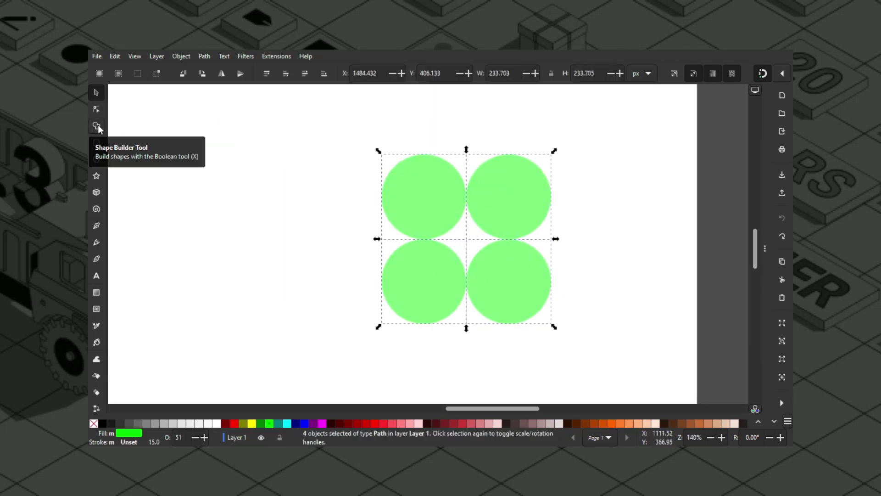
{"action": "left_click", "coordinate": [96, 125]}
Step: Reduce the four green circles to a star, undo it, then merge all circle fragments instead
{"action": "left_click", "coordinate": [478, 246]}
{"action": "key", "text": "Return"}
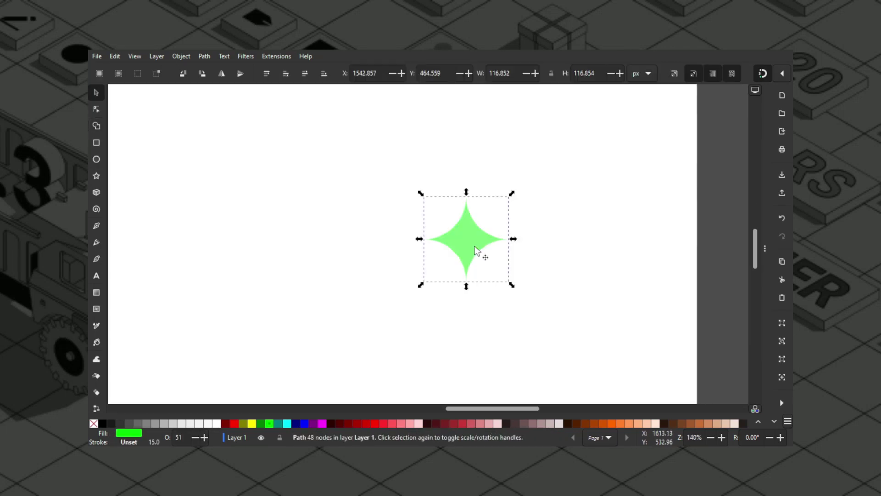
{"action": "key", "text": "ctrl+z"}
{"action": "key", "text": "x"}
{"action": "left_click_drag", "start_coordinate": [474, 240], "coordinate": [505, 188]}
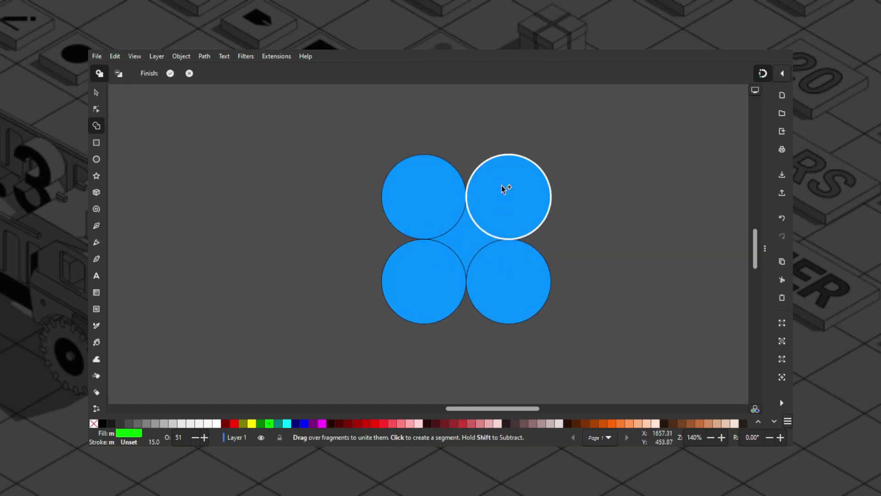
{"action": "key", "text": "Escape"}
{"action": "key", "text": "5"}
{"action": "key", "text": "ctrl+shift+z"}
Step: Carve the purple shape into a crown by removing the ellipse pieces, leaving a hexagon hole
{"action": "left_click_drag", "start_coordinate": [413, 354], "coordinate": [202, 145]}
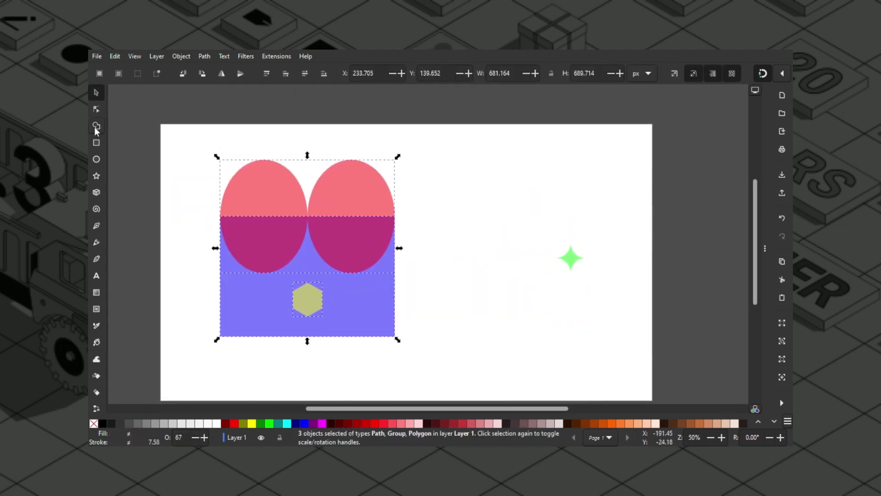
{"action": "left_click", "coordinate": [96, 126]}
{"action": "left_click_drag", "start_coordinate": [414, 227], "coordinate": [404, 244]}
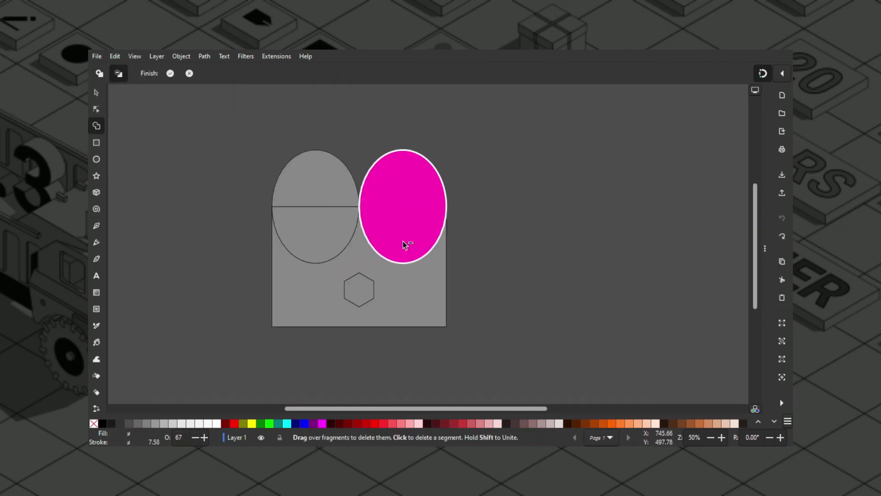
{"action": "left_click_drag", "start_coordinate": [318, 197], "coordinate": [299, 199]}
{"action": "key", "text": "ctrl+z"}
{"action": "key", "text": "ctrl+shift+z"}
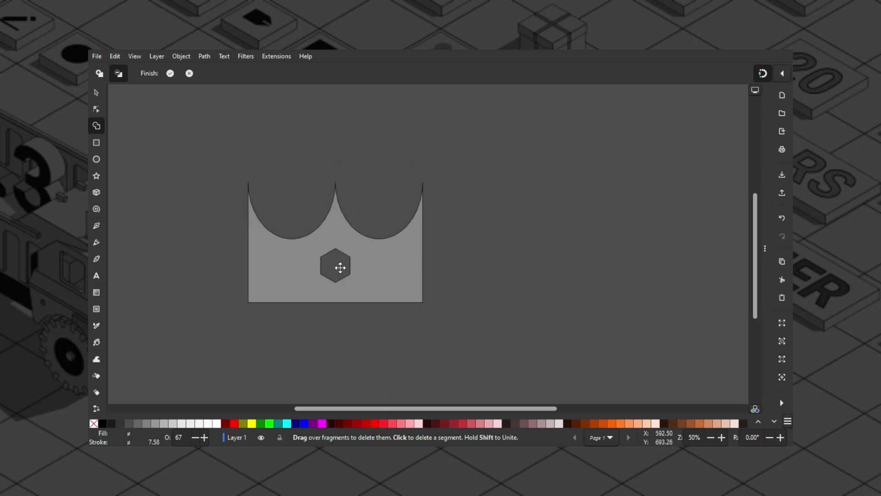
{"action": "key", "text": "Return"}
{"action": "key", "text": "Escape"}
{"action": "key", "text": "5"}
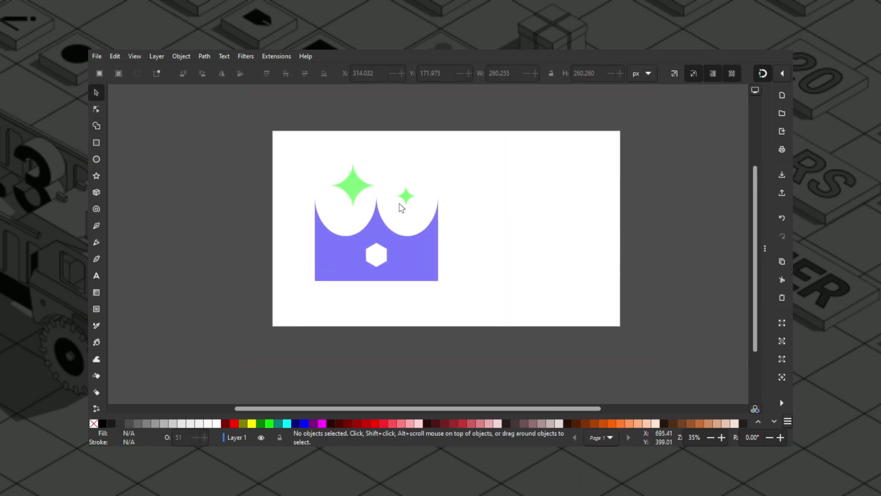
Step: Centre the crown and both green stars horizontally on the page
{"action": "left_click_drag", "start_coordinate": [466, 303], "coordinate": [292, 154]}
{"action": "key", "text": "ctrl+alt+h"}
{"action": "scroll", "coordinate": [537, 263], "scroll_direction": "up", "scroll_amount": 1}
{"action": "key", "text": "Escape"}
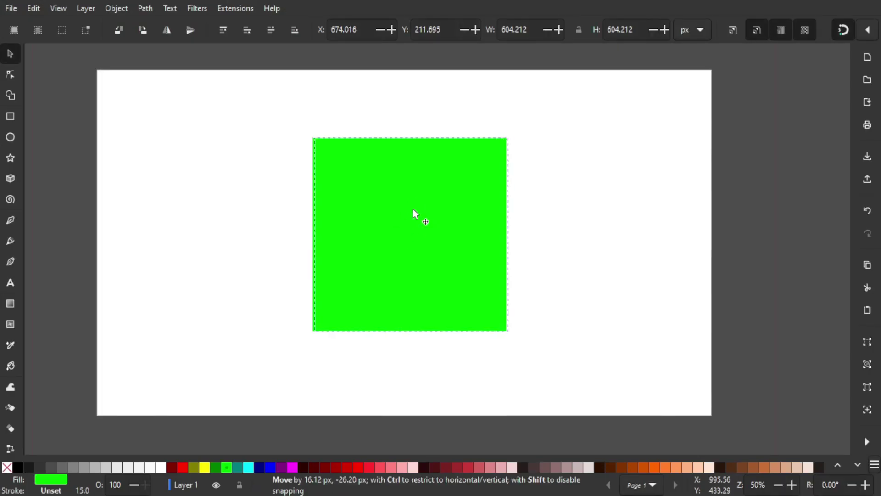
Step: Select the green square and nudge it to the right
{"action": "left_click", "coordinate": [116, 8]}
{"action": "mouse_move", "coordinate": [413, 214]}
{"action": "left_mouse_down"}
{"action": "mouse_move", "coordinate": [420, 217]}
{"action": "mouse_move", "coordinate": [400, 199]}
{"action": "left_mouse_up"}
{"action": "key", "text": "Escape"}
Step: Rubber-band select the four green circles and zoom in on them
{"action": "key", "text": "alt+o"}
{"action": "key", "text": "f"}
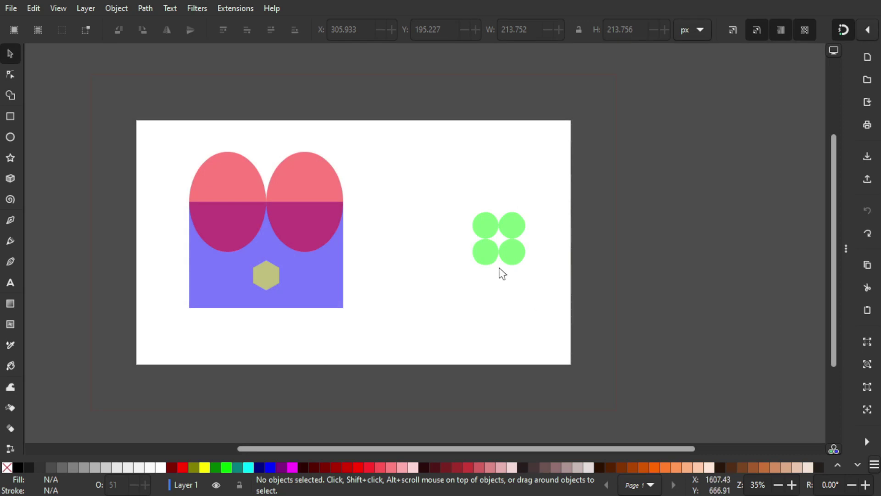
{"action": "left_click", "coordinate": [12, 97]}
{"action": "left_click_drag", "start_coordinate": [539, 279], "coordinate": [447, 203]}
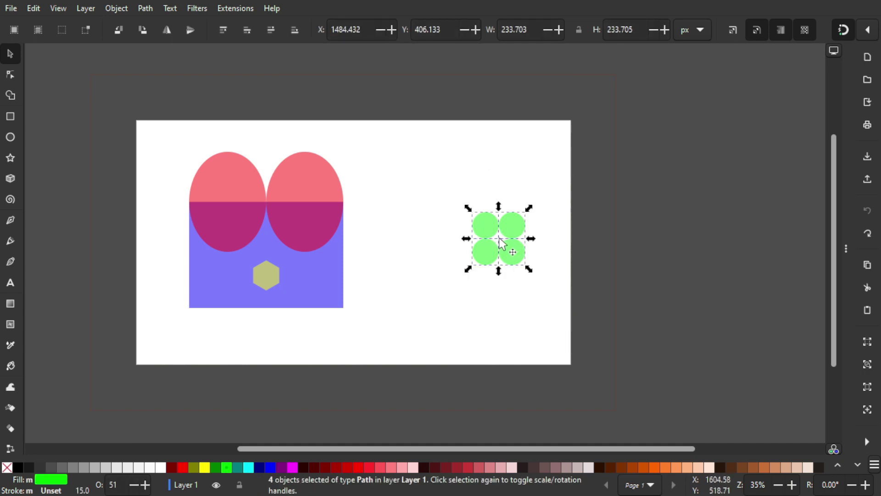
{"action": "scroll", "coordinate": [503, 248], "scroll_direction": "up", "scroll_amount": 4, "text": "ctrl"}
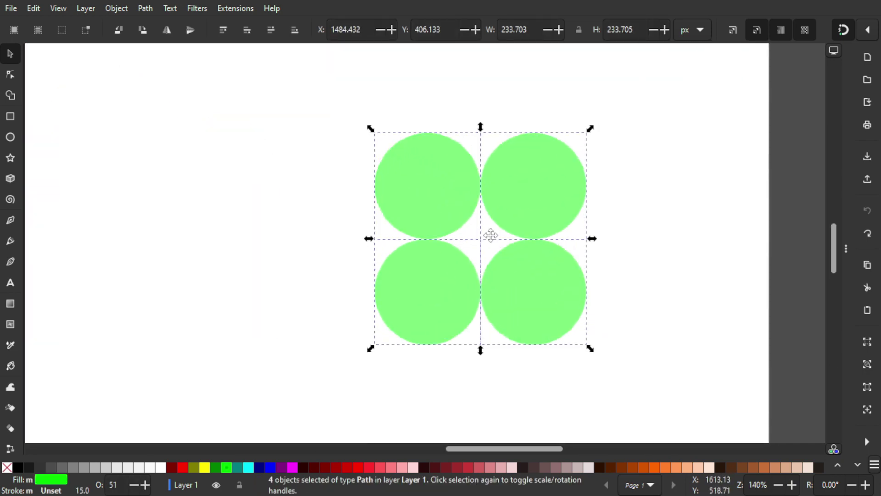
Step: Keep only the central star fragment in Shape Builder's Add mode, then undo back to four circles
{"action": "left_click", "coordinate": [12, 96]}
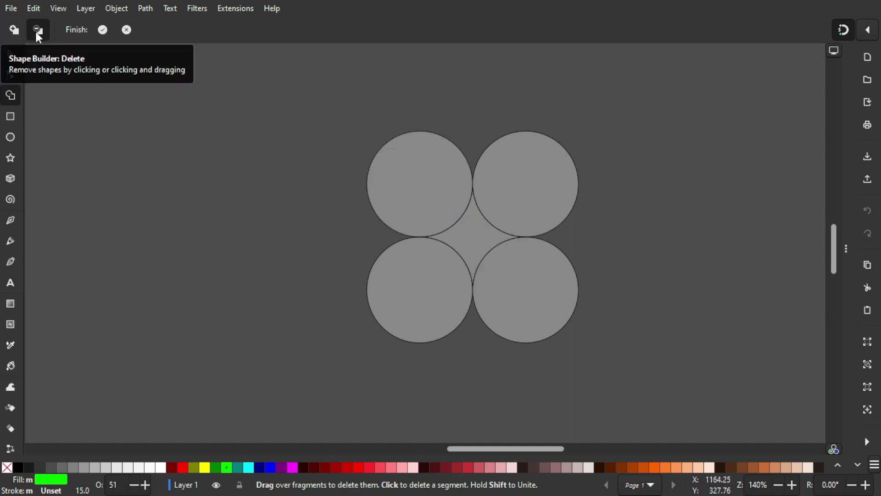
{"action": "left_click", "coordinate": [15, 31]}
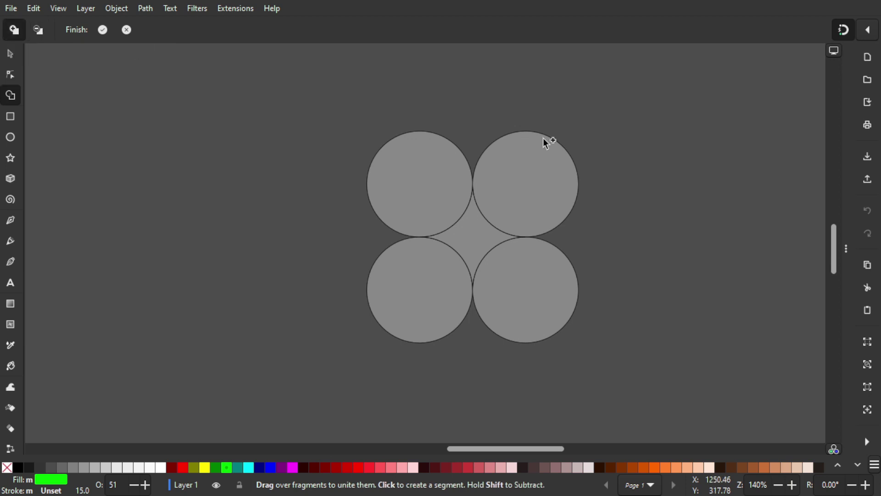
{"action": "left_click", "coordinate": [488, 246]}
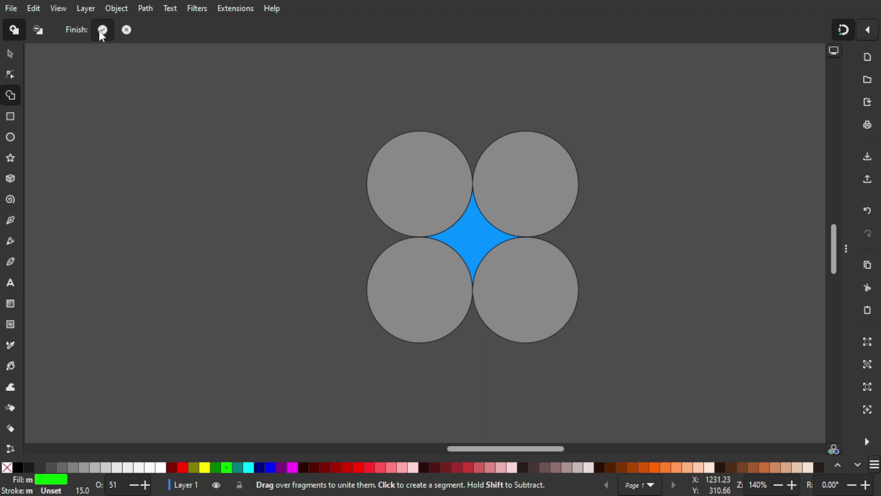
{"action": "left_click", "coordinate": [103, 30]}
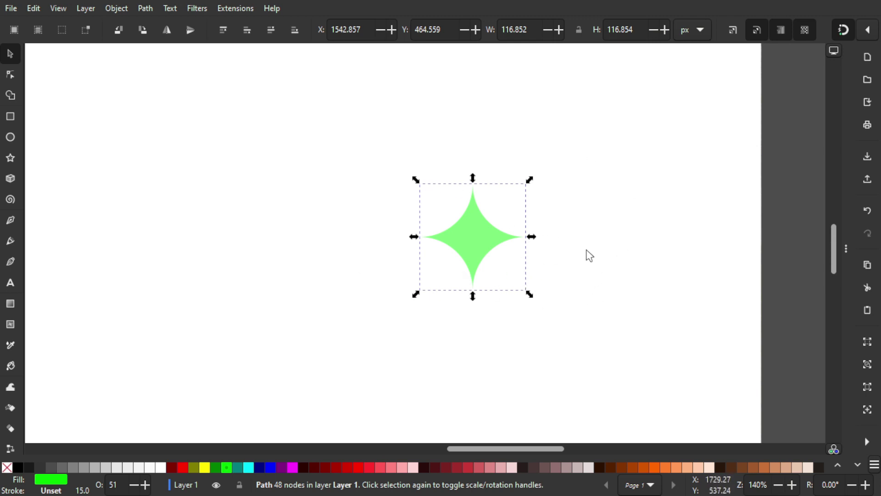
{"action": "key", "text": "ctrl+z"}
Step: Merge the centre fragment and all four green circles into one shape with Shape Builder
{"action": "left_click_drag", "start_coordinate": [606, 353], "coordinate": [279, 82]}
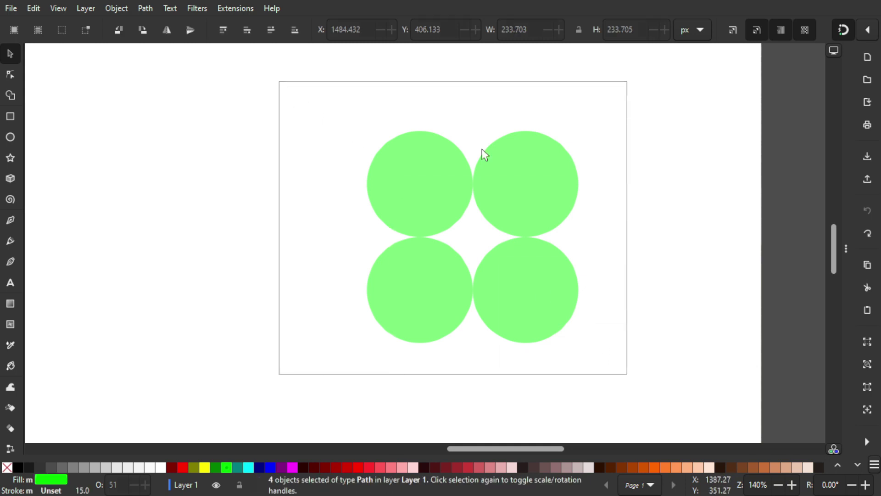
{"action": "left_click", "coordinate": [7, 103]}
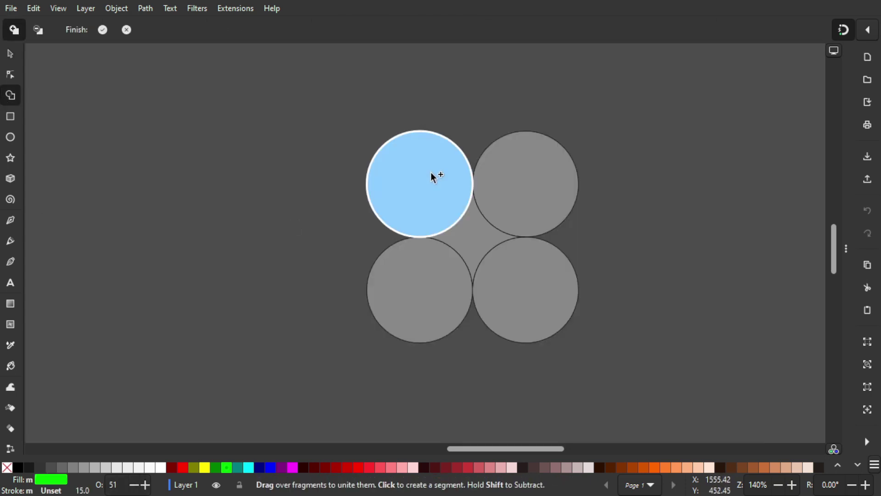
{"action": "left_click", "coordinate": [481, 240]}
{"action": "left_click", "coordinate": [431, 205]}
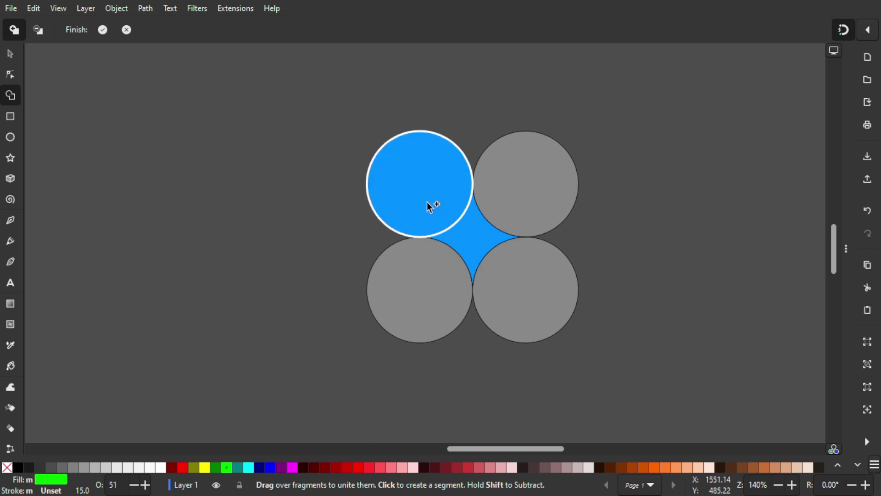
{"action": "left_click", "coordinate": [437, 261]}
{"action": "left_click", "coordinate": [527, 280]}
{"action": "left_click", "coordinate": [527, 179]}
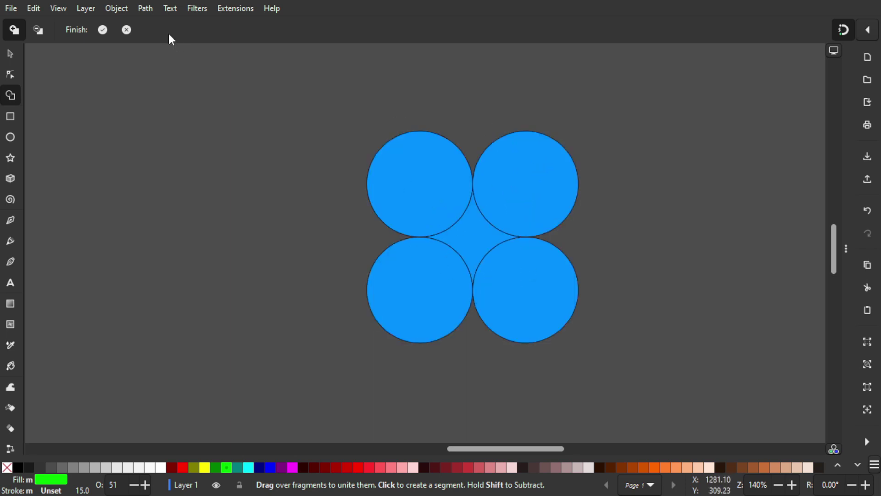
{"action": "left_click", "coordinate": [103, 30]}
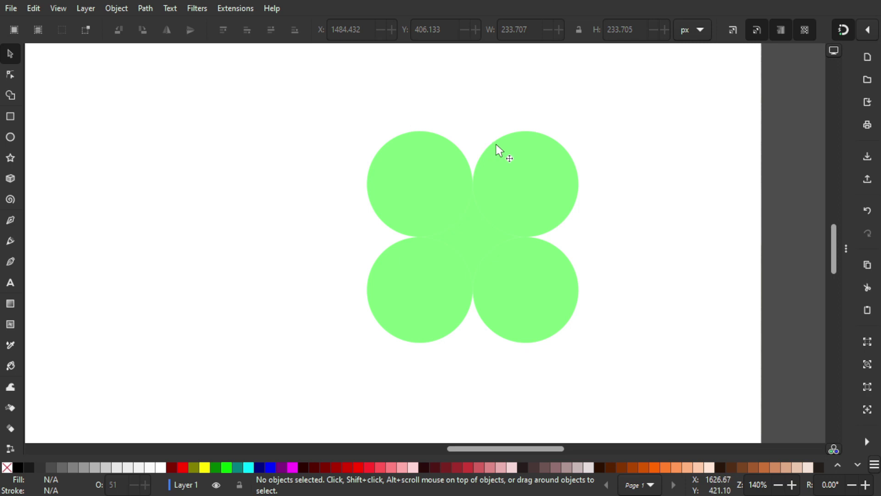
Step: Move the four green circles off the star and delete them, leaving the star alone
{"action": "left_click", "coordinate": [520, 155]}
{"action": "left_click", "coordinate": [442, 150], "text": "shift"}
{"action": "left_click", "coordinate": [420, 265], "text": "shift"}
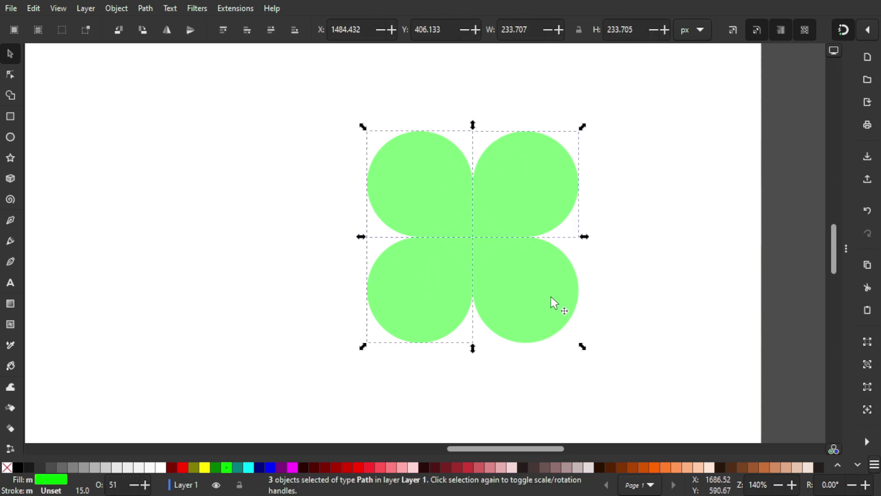
{"action": "left_click", "coordinate": [553, 297], "text": "shift"}
{"action": "left_click_drag", "start_coordinate": [560, 296], "coordinate": [267, 153]}
{"action": "scroll", "coordinate": [461, 208], "scroll_direction": "down", "scroll_amount": 1}
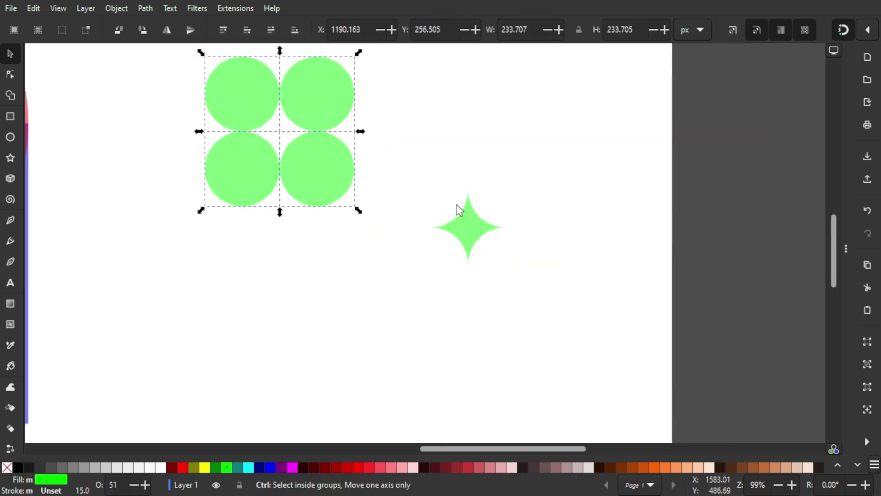
{"action": "left_click", "coordinate": [482, 234]}
{"action": "scroll", "coordinate": [459, 257], "scroll_direction": "down", "scroll_amount": 2}
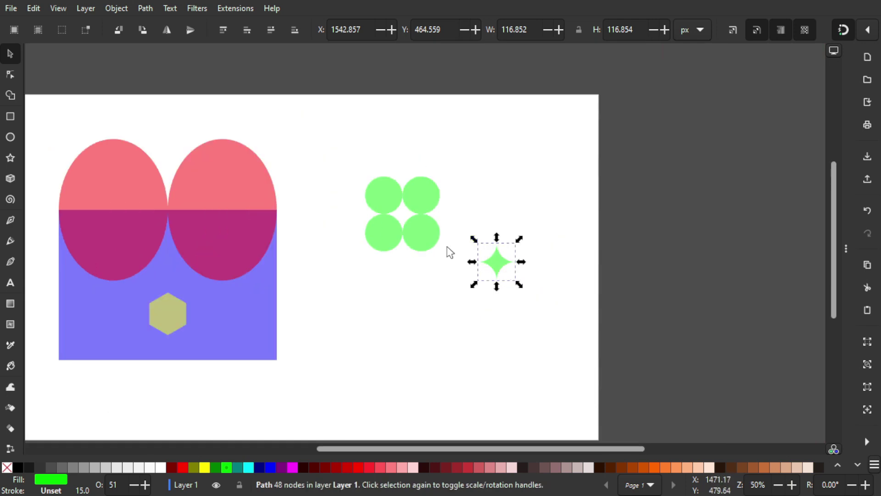
{"action": "left_click_drag", "start_coordinate": [463, 290], "coordinate": [321, 136]}
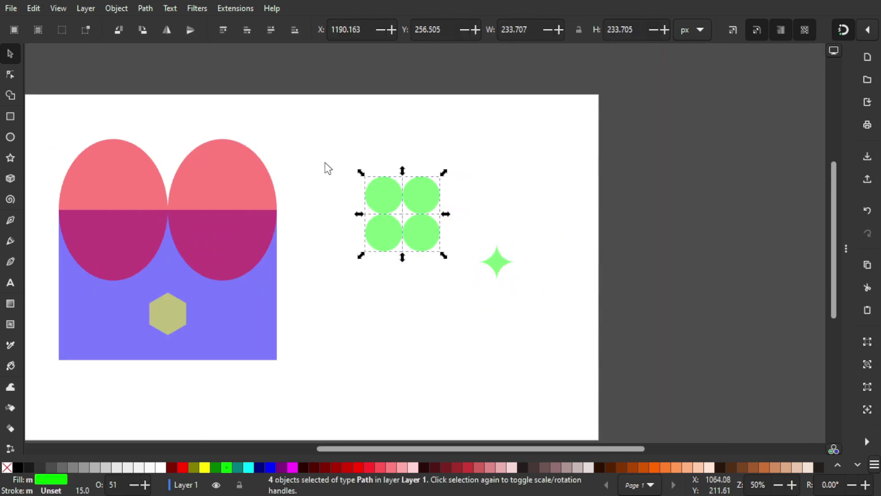
{"action": "key", "text": "Delete"}
{"action": "scroll", "coordinate": [537, 262], "scroll_direction": "left", "scroll_amount": 3}
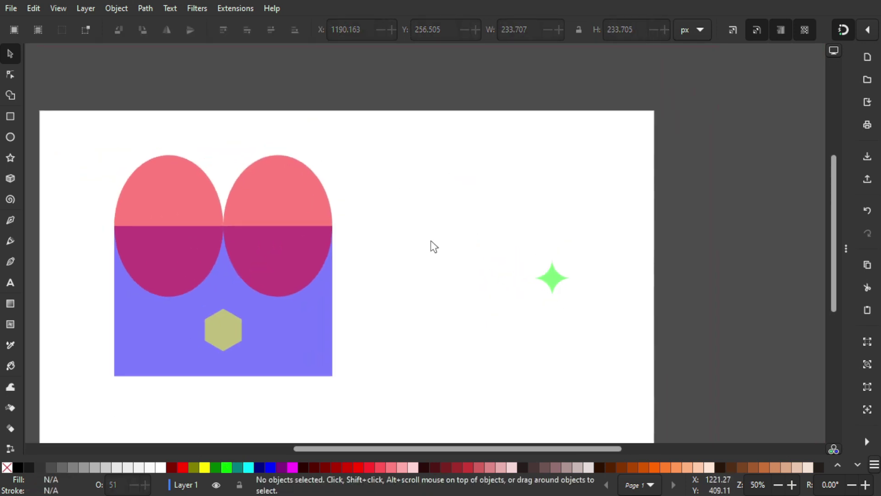
{"action": "scroll", "coordinate": [474, 234], "scroll_direction": "left", "scroll_amount": 3}
Step: Select the purple shape, ellipses and hexagon, then cut out the right ellipse in Remove mode
{"action": "left_click_drag", "start_coordinate": [427, 384], "coordinate": [111, 95]}
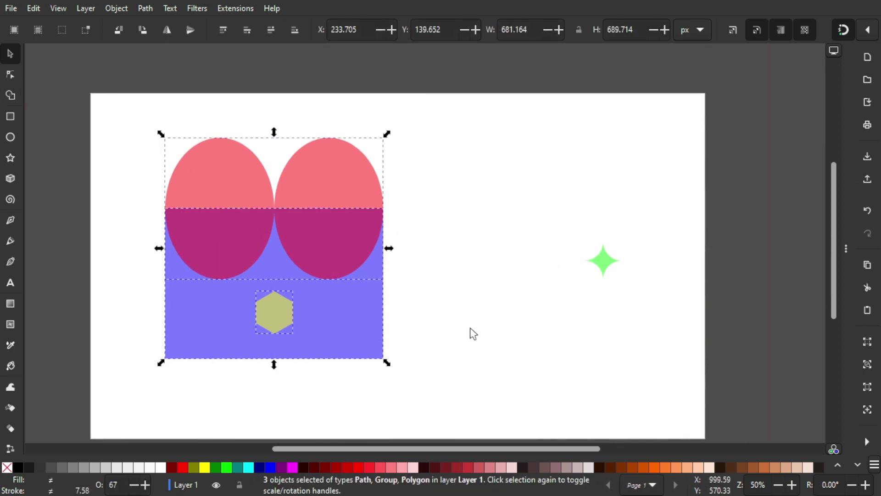
{"action": "left_click", "coordinate": [433, 387]}
{"action": "left_click_drag", "start_coordinate": [433, 387], "coordinate": [103, 115]}
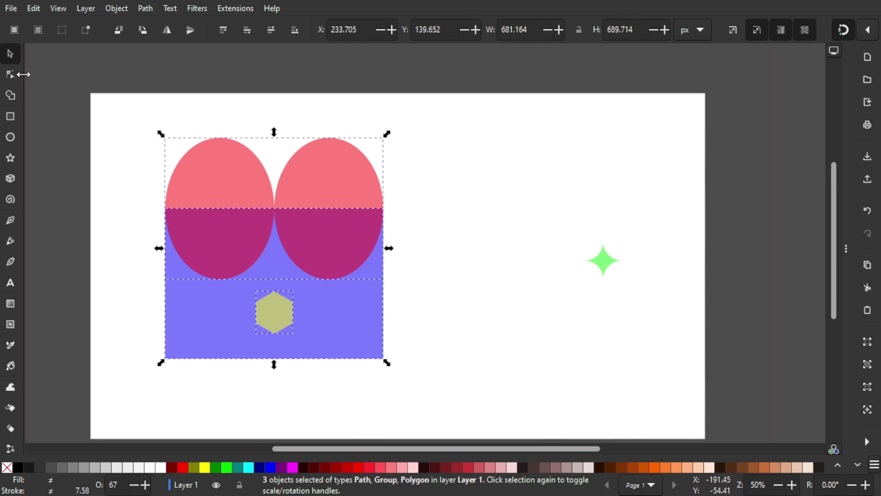
{"action": "left_click", "coordinate": [10, 95]}
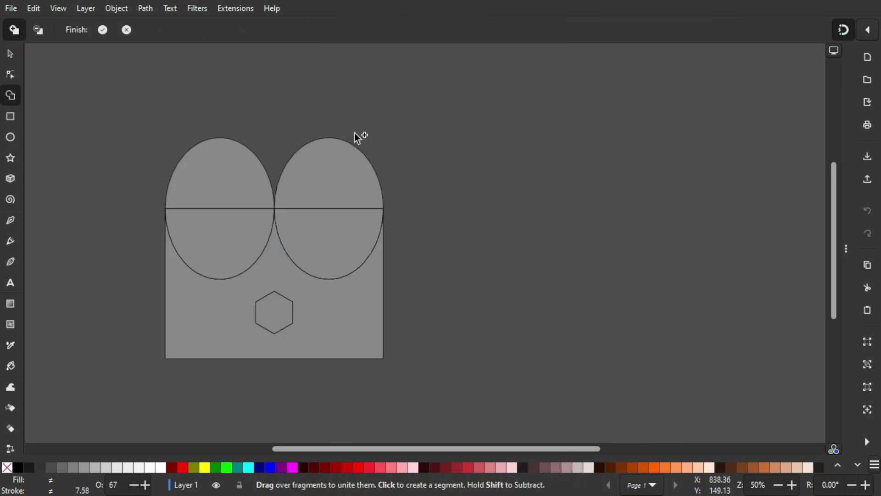
{"action": "scroll", "coordinate": [399, 145], "scroll_direction": "left", "scroll_amount": 3}
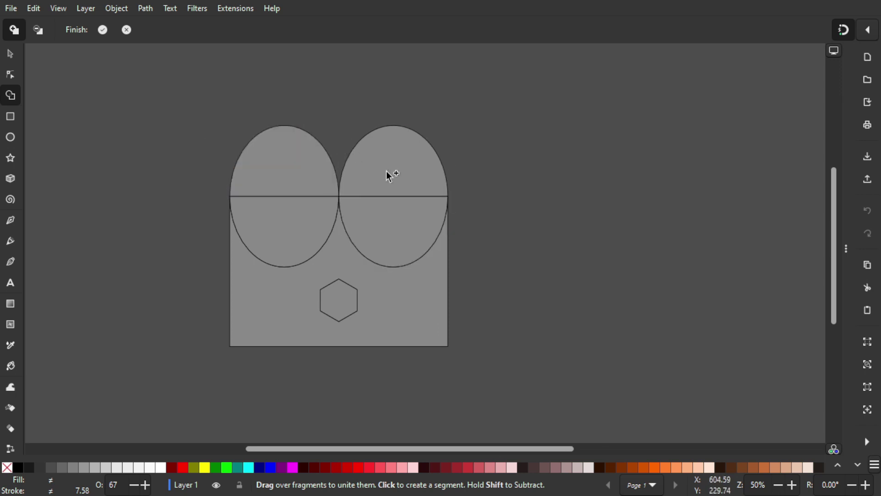
{"action": "mouse_move", "coordinate": [406, 156]}
{"action": "left_mouse_down"}
{"action": "mouse_move", "coordinate": [411, 176]}
{"action": "mouse_move", "coordinate": [415, 249]}
{"action": "left_mouse_up"}
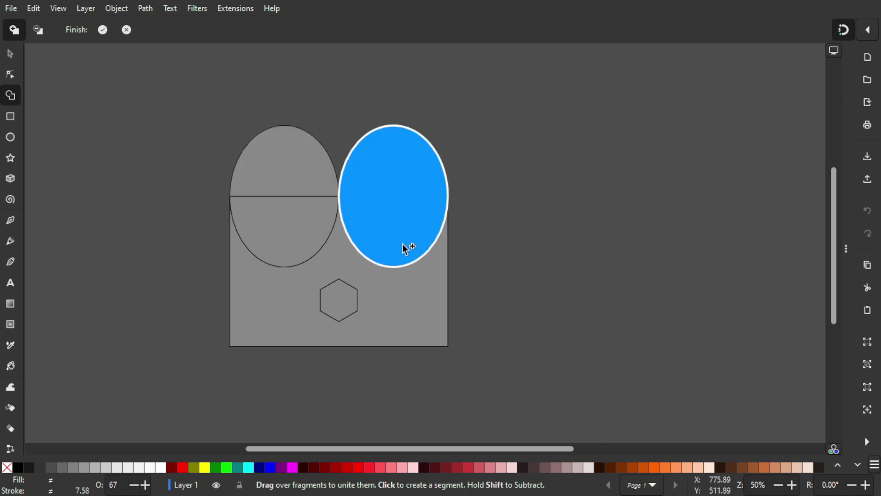
{"action": "key", "text": "ctrl+z"}
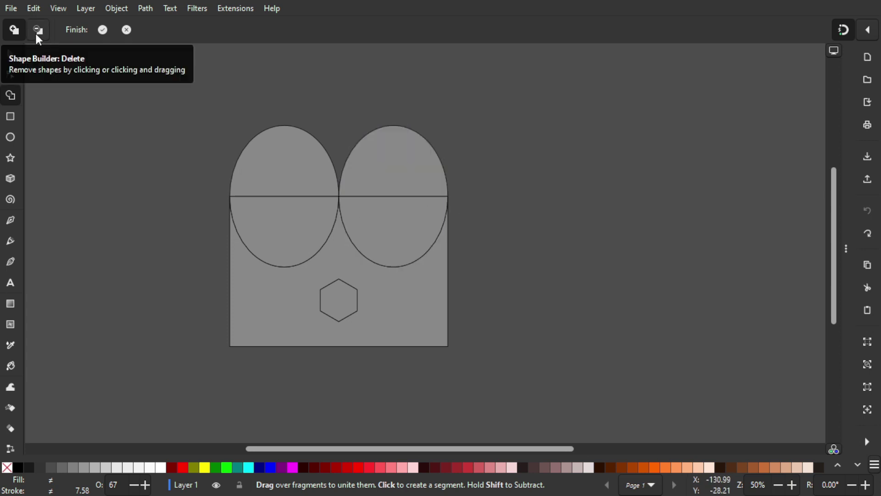
{"action": "left_click", "coordinate": [37, 31]}
{"action": "left_click_drag", "start_coordinate": [400, 176], "coordinate": [402, 222]}
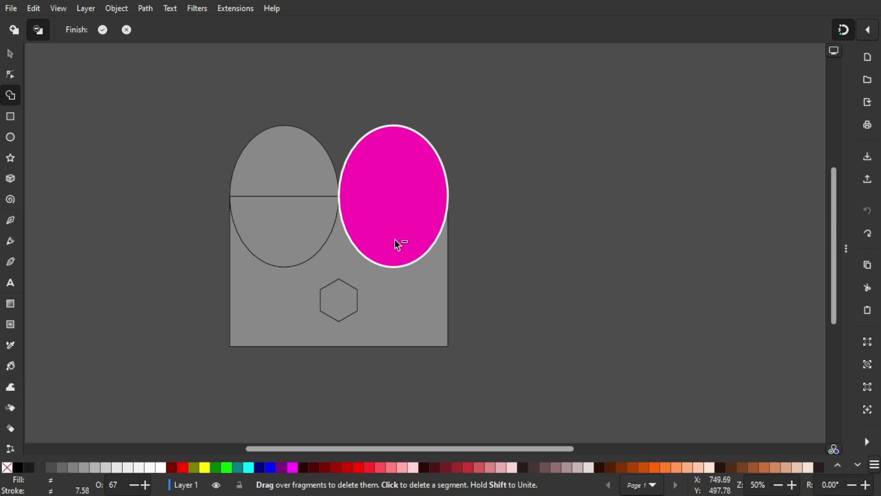
{"action": "left_click_drag", "start_coordinate": [394, 240], "coordinate": [395, 240]}
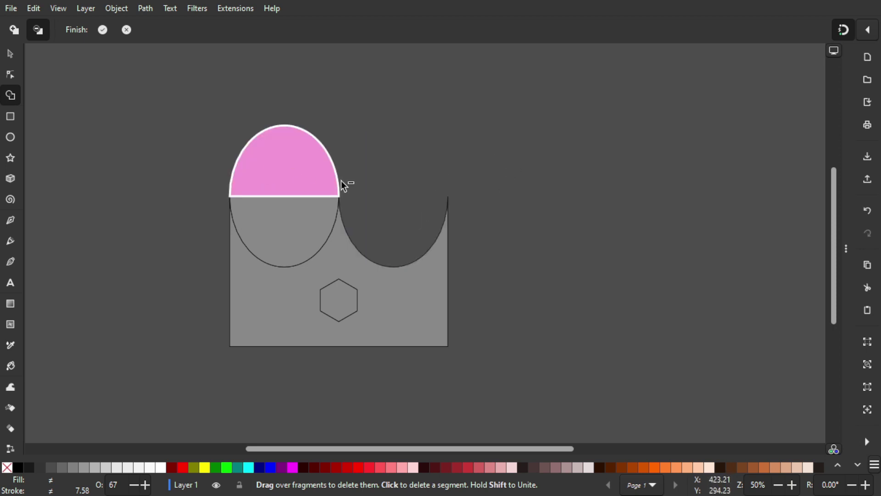
Step: Delete the left ellipse fragments and remove the hexagon to leave a hole
{"action": "left_click_drag", "start_coordinate": [282, 157], "coordinate": [295, 213]}
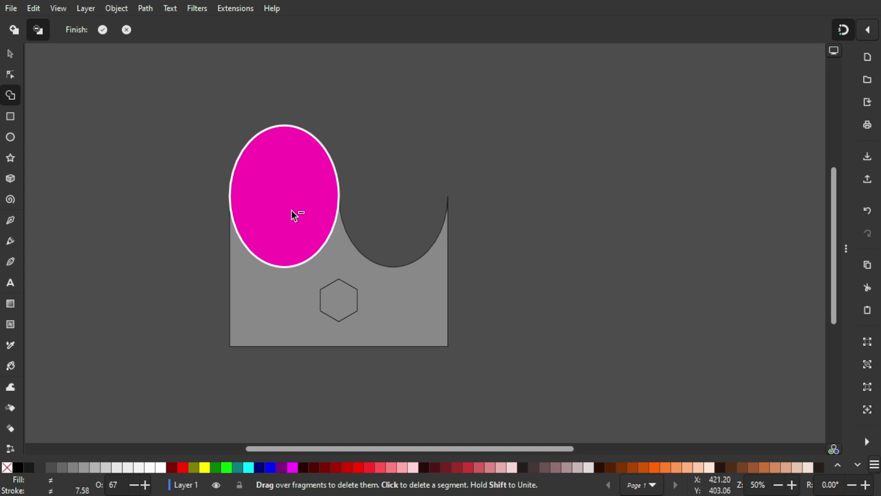
{"action": "left_click_drag", "start_coordinate": [277, 176], "coordinate": [288, 198]}
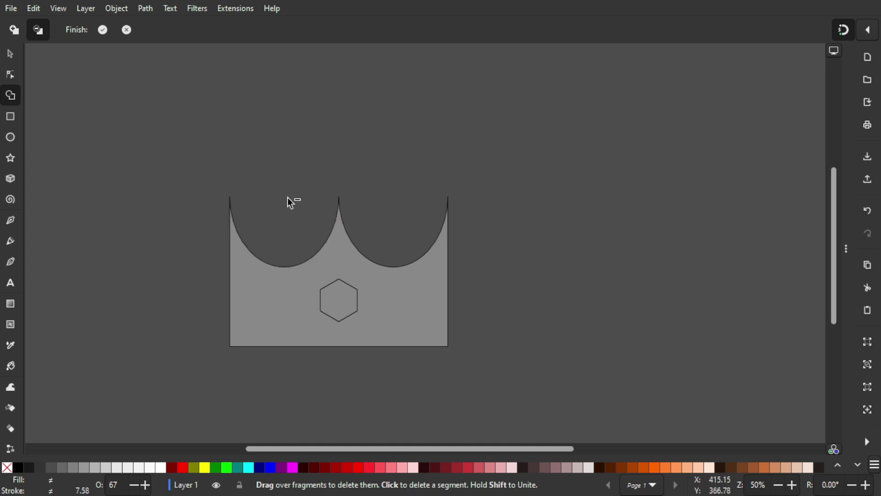
{"action": "key", "text": "ctrl+z"}
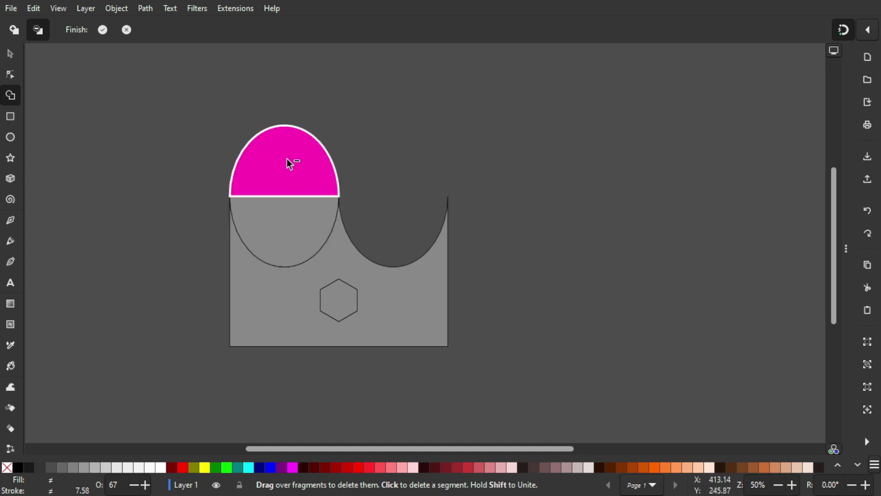
{"action": "mouse_move", "coordinate": [288, 160]}
{"action": "left_mouse_down"}
{"action": "mouse_move", "coordinate": [292, 229]}
{"action": "mouse_move", "coordinate": [276, 207]}
{"action": "left_mouse_up"}
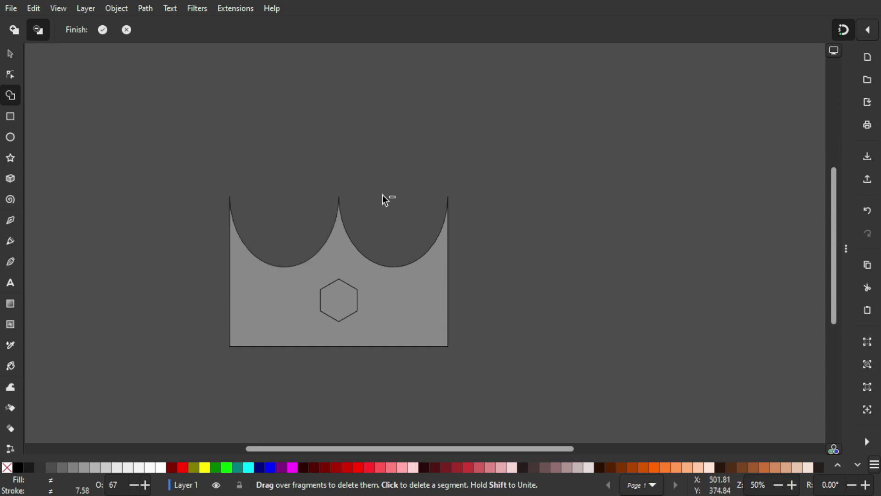
{"action": "scroll", "coordinate": [399, 136], "scroll_direction": "down", "scroll_amount": 2}
{"action": "scroll", "coordinate": [399, 136], "scroll_direction": "right", "scroll_amount": 2}
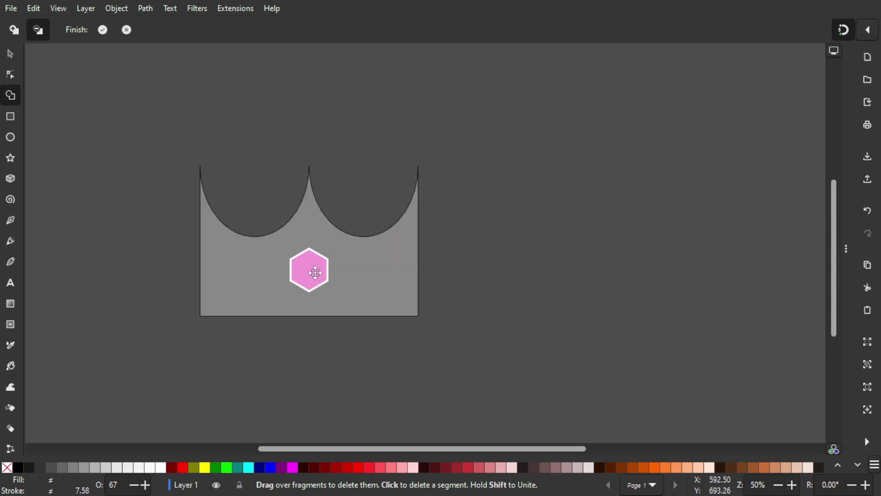
{"action": "left_click", "coordinate": [314, 271]}
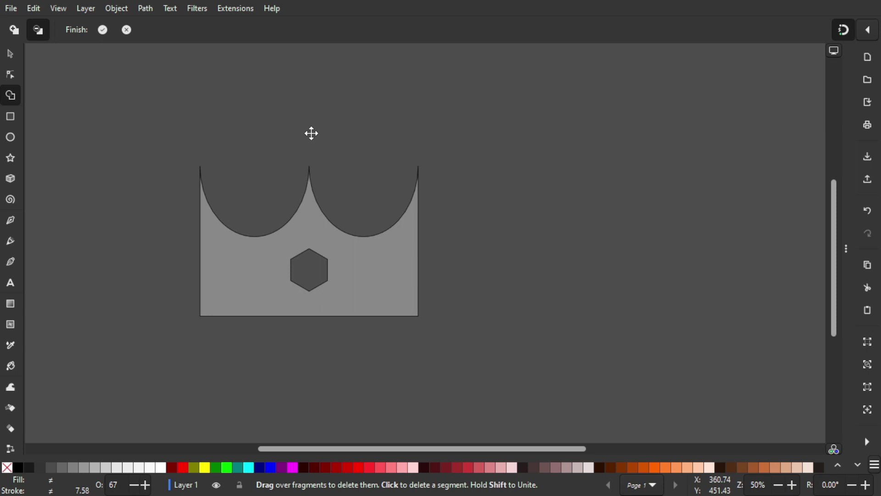
Step: Commit the crown, then move the green star onto it and duplicate it as large and small stars
{"action": "left_click", "coordinate": [103, 30]}
{"action": "scroll", "coordinate": [391, 182], "scroll_direction": "down", "scroll_amount": 1}
{"action": "left_click", "coordinate": [565, 205]}
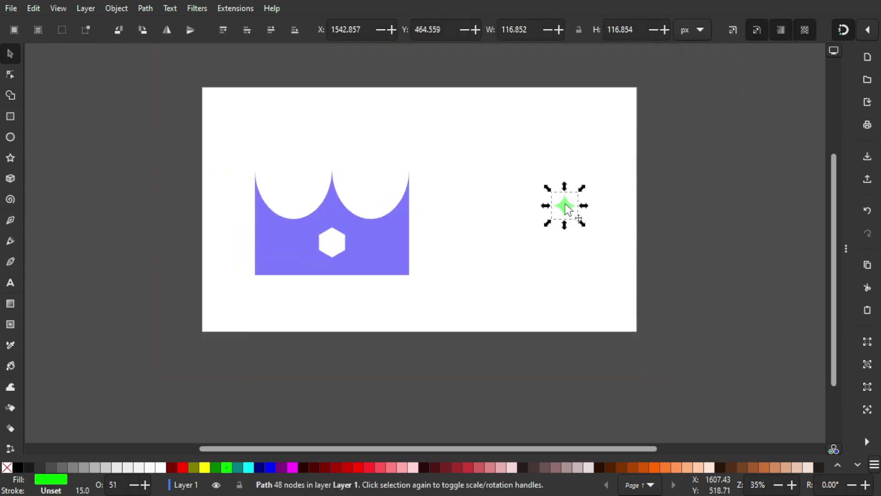
{"action": "left_click_drag", "start_coordinate": [565, 205], "coordinate": [351, 196]}
{"action": "key", "text": "ctrl+d"}
{"action": "left_click", "coordinate": [391, 197]}
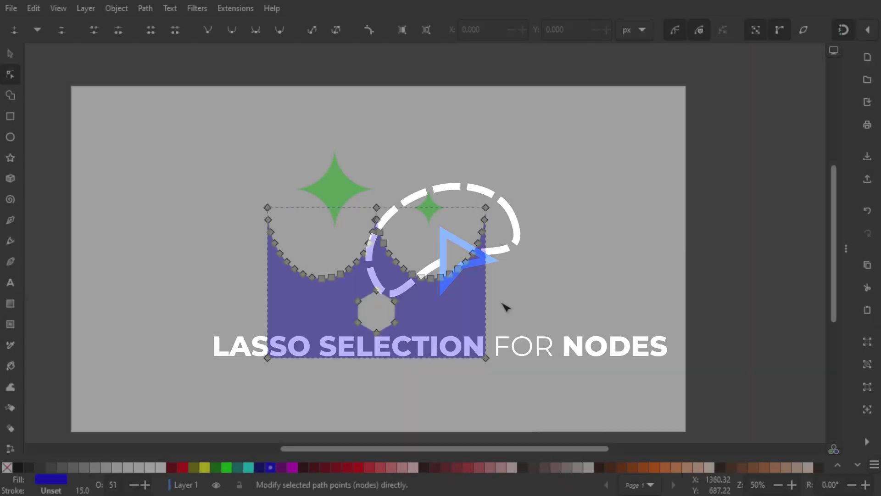
Step: Lasso-select the nodes along the crown's right-hand scallop with the Node tool
{"action": "scroll", "coordinate": [470, 297], "scroll_direction": "up", "scroll_amount": 1}
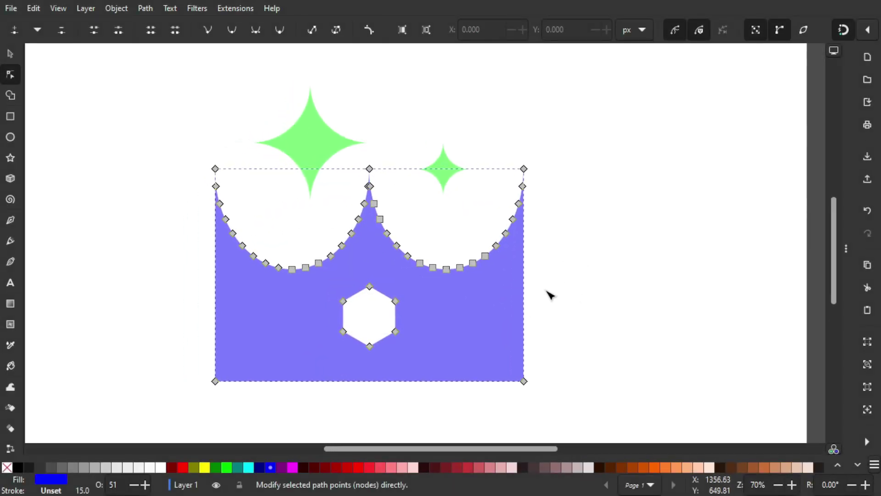
{"action": "scroll", "coordinate": [541, 289], "scroll_direction": "up", "scroll_amount": 1}
{"action": "scroll", "coordinate": [567, 252], "scroll_direction": "left", "scroll_amount": 4}
{"action": "scroll", "coordinate": [619, 243], "scroll_direction": "down", "scroll_amount": 2}
{"action": "scroll", "coordinate": [620, 243], "scroll_direction": "right", "scroll_amount": 1}
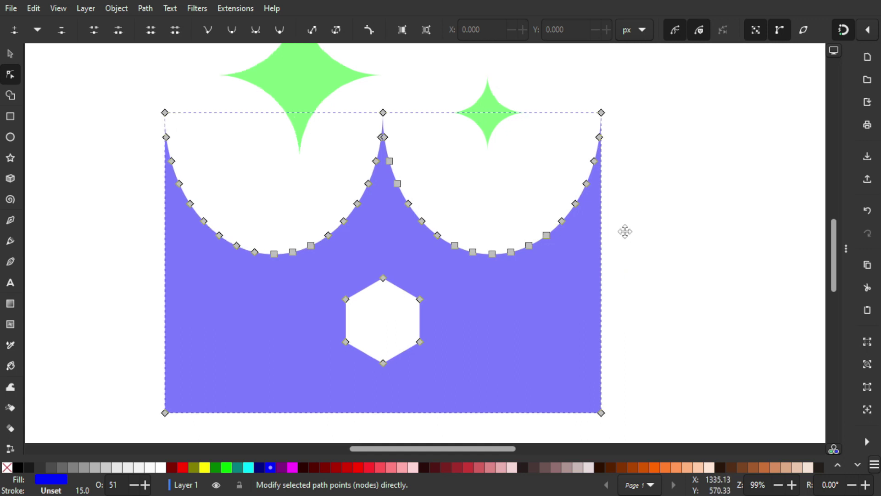
{"action": "left_click_drag", "start_coordinate": [461, 175], "coordinate": [564, 281]}
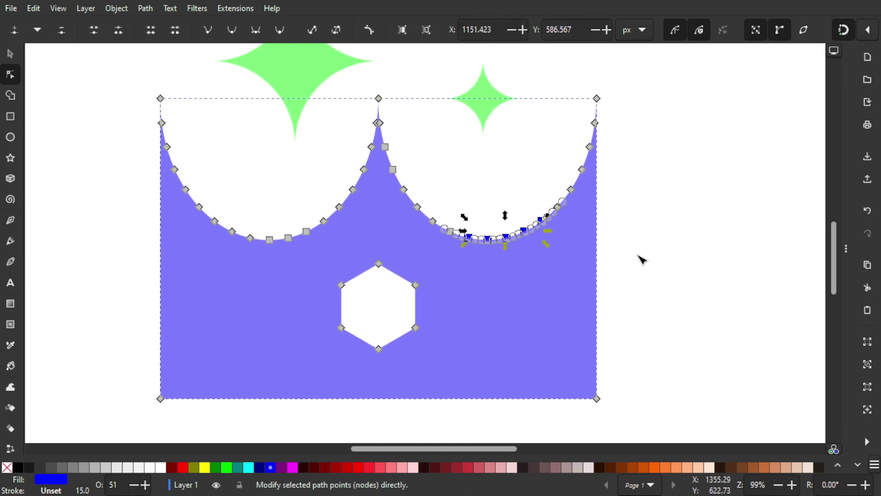
{"action": "left_click", "coordinate": [580, 232]}
{"action": "scroll", "coordinate": [578, 229], "scroll_direction": "up", "scroll_amount": 2}
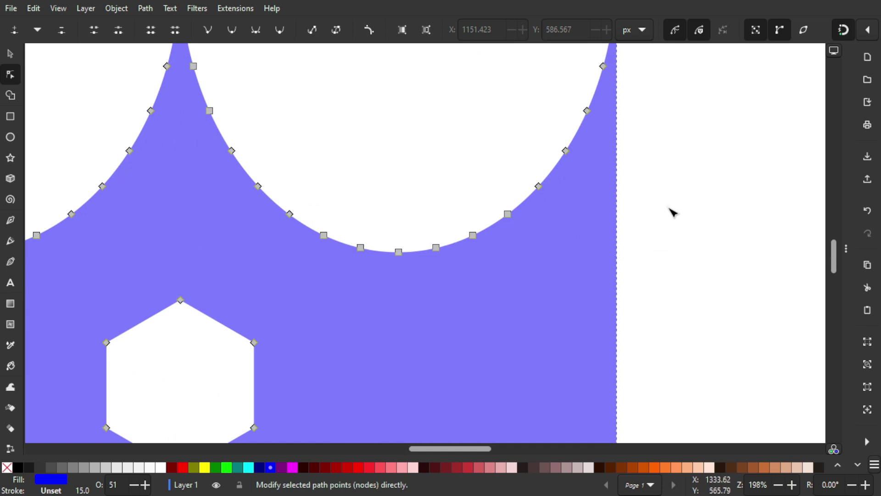
{"action": "mouse_move", "coordinate": [537, 123]}
{"action": "left_mouse_down"}
{"action": "mouse_move", "coordinate": [460, 219]}
{"action": "mouse_move", "coordinate": [456, 253]}
{"action": "mouse_move", "coordinate": [475, 270]}
{"action": "mouse_move", "coordinate": [532, 260]}
{"action": "mouse_move", "coordinate": [566, 225]}
{"action": "mouse_move", "coordinate": [589, 134]}
{"action": "mouse_move", "coordinate": [532, 123]}
{"action": "left_mouse_up"}
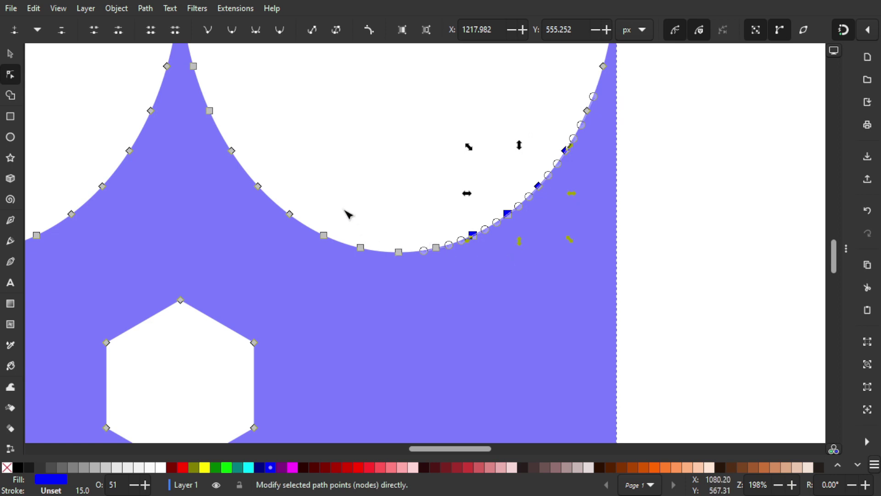
{"action": "mouse_move", "coordinate": [278, 171]}
{"action": "left_mouse_down"}
{"action": "mouse_move", "coordinate": [238, 189]}
{"action": "mouse_move", "coordinate": [264, 232]}
{"action": "mouse_move", "coordinate": [305, 219]}
{"action": "mouse_move", "coordinate": [284, 181]}
{"action": "left_mouse_up"}
{"action": "scroll", "coordinate": [455, 170], "scroll_direction": "down", "scroll_amount": 2}
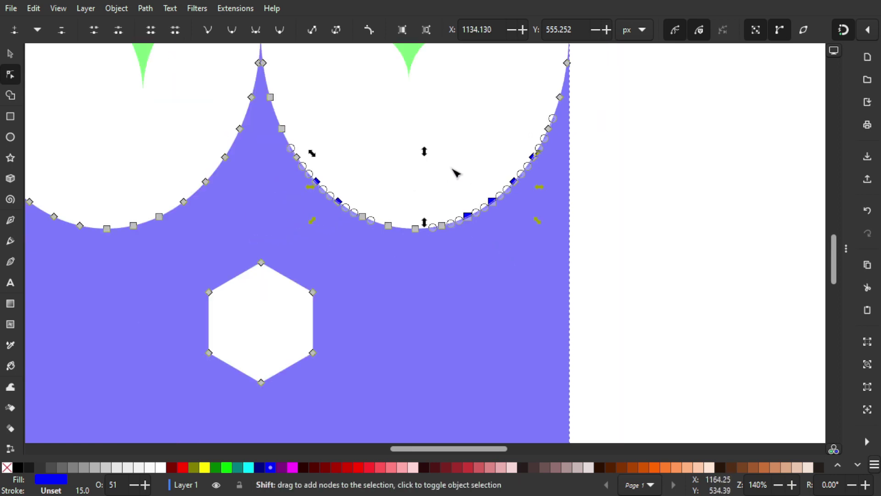
{"action": "scroll", "coordinate": [527, 217], "scroll_direction": "down", "scroll_amount": 1}
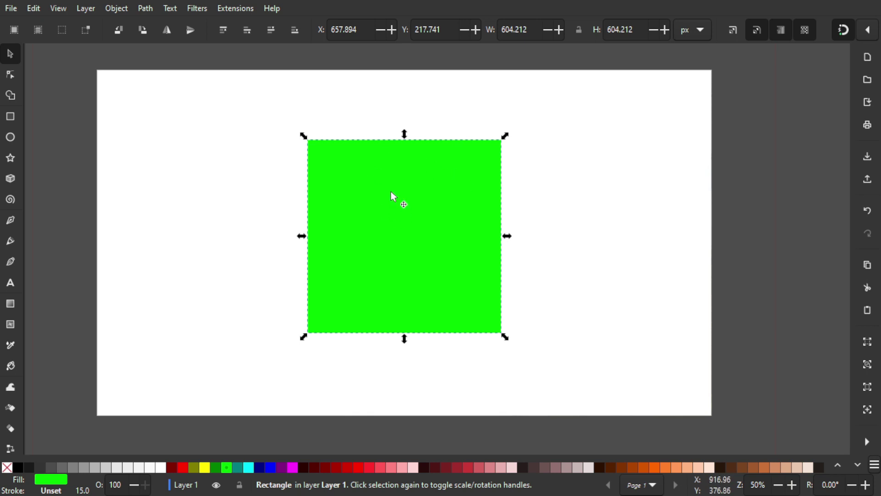
Step: Give the green square a pattern fill via Object > Fill and Stroke, browsing the pattern categories
{"action": "left_click_drag", "start_coordinate": [391, 193], "coordinate": [400, 195]}
{"action": "left_click", "coordinate": [127, 8]}
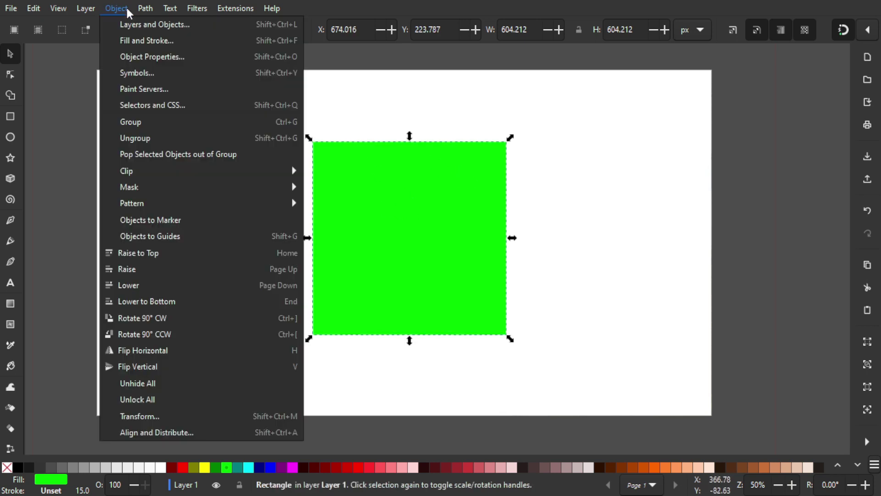
{"action": "left_click", "coordinate": [140, 45]}
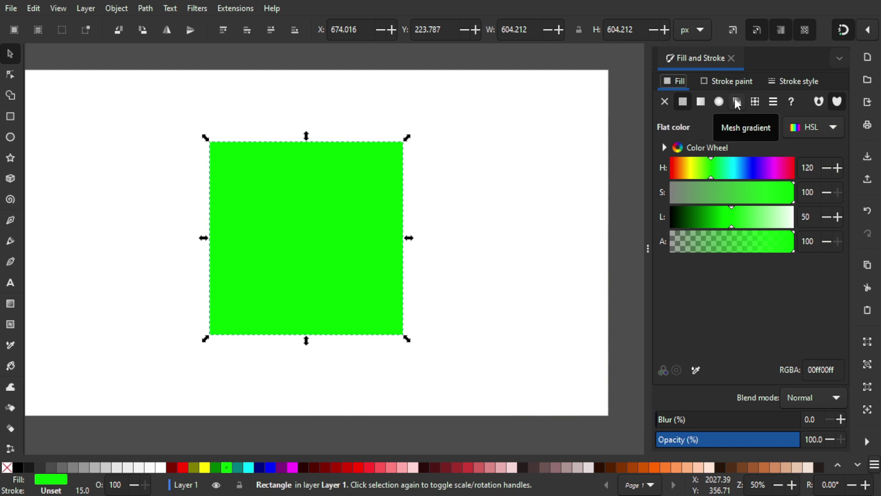
{"action": "left_click", "coordinate": [754, 102]}
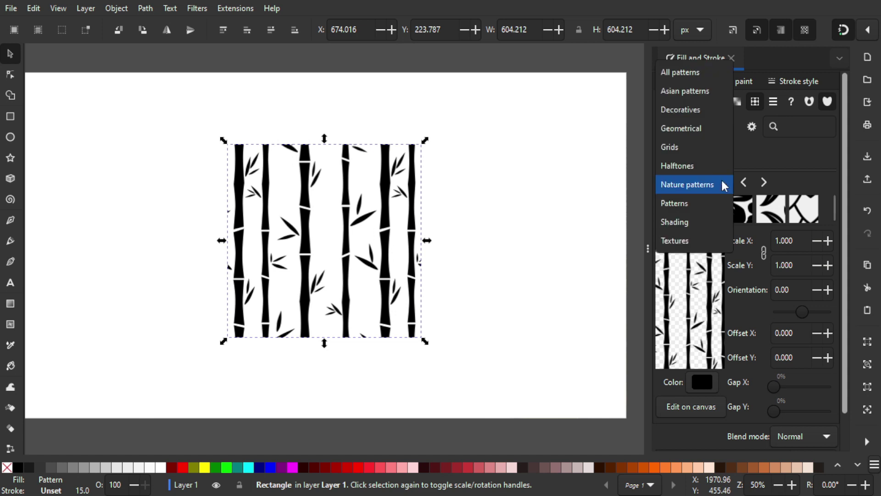
{"action": "left_click", "coordinate": [724, 184]}
{"action": "left_click", "coordinate": [723, 182]}
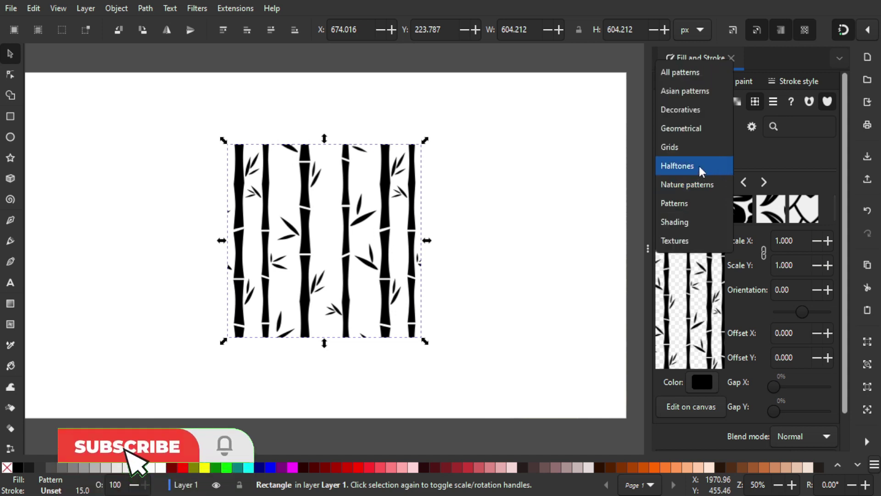
{"action": "left_click", "coordinate": [700, 167]}
{"action": "left_click", "coordinate": [708, 184]}
{"action": "left_click", "coordinate": [698, 164]}
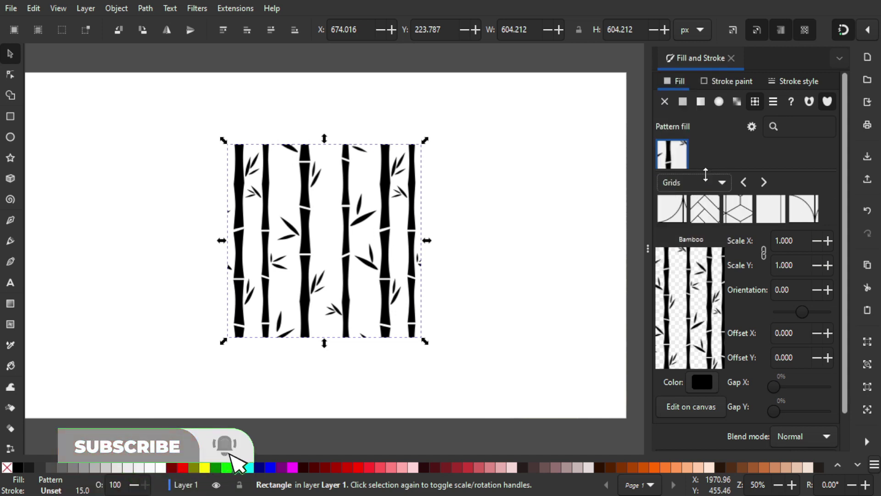
{"action": "left_click", "coordinate": [711, 182]}
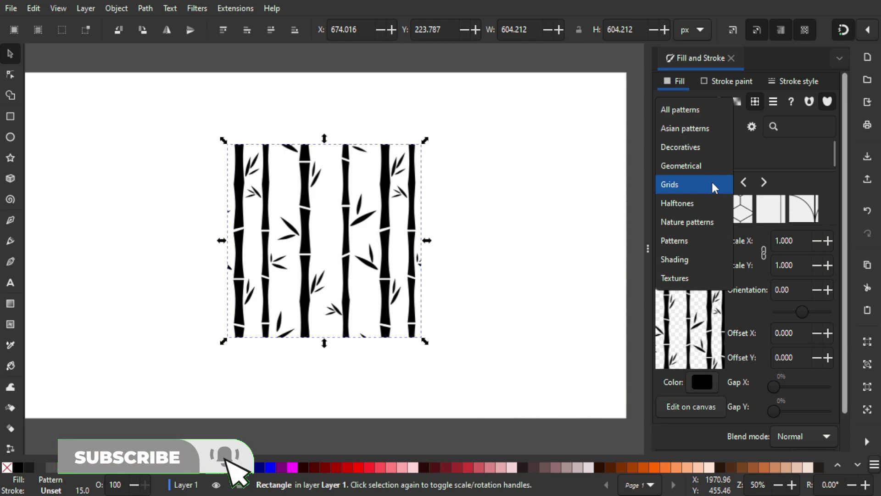
{"action": "left_click", "coordinate": [710, 206]}
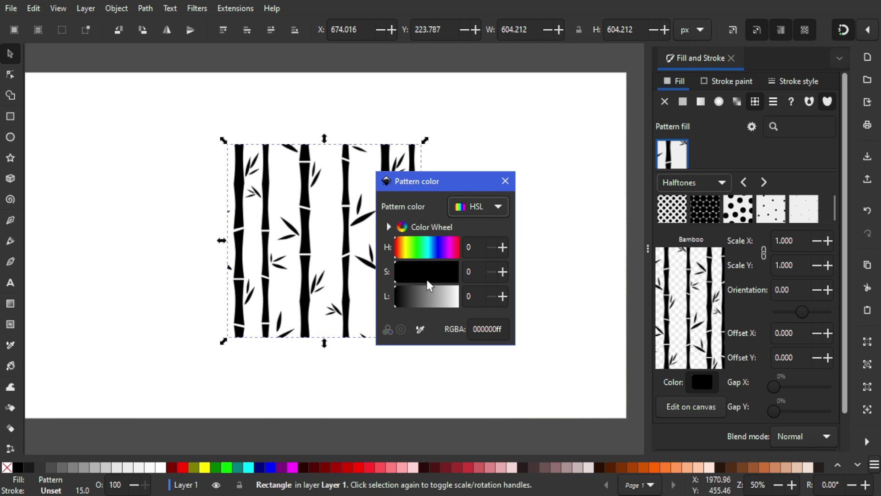
Step: Recolour the Bamboo pattern red using the hue, saturation and lightness sliders
{"action": "left_click", "coordinate": [414, 243]}
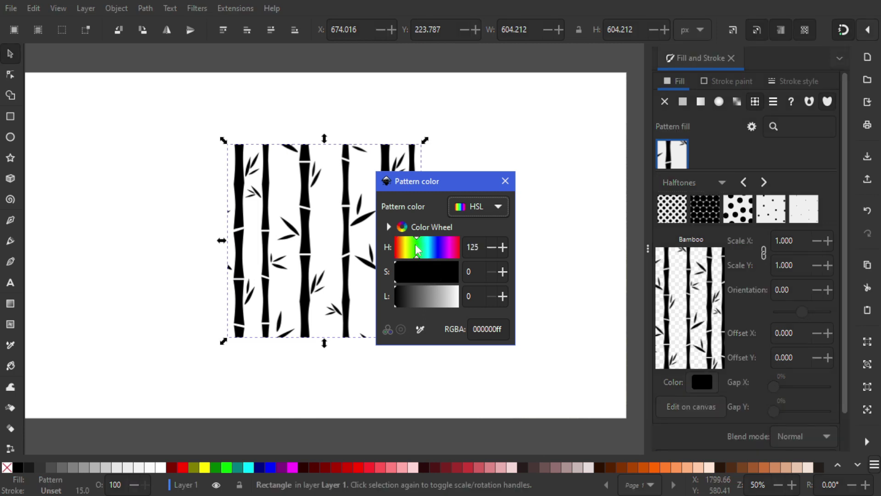
{"action": "left_click_drag", "start_coordinate": [424, 294], "coordinate": [450, 274]}
{"action": "left_click", "coordinate": [426, 303]}
{"action": "left_click", "coordinate": [505, 181]}
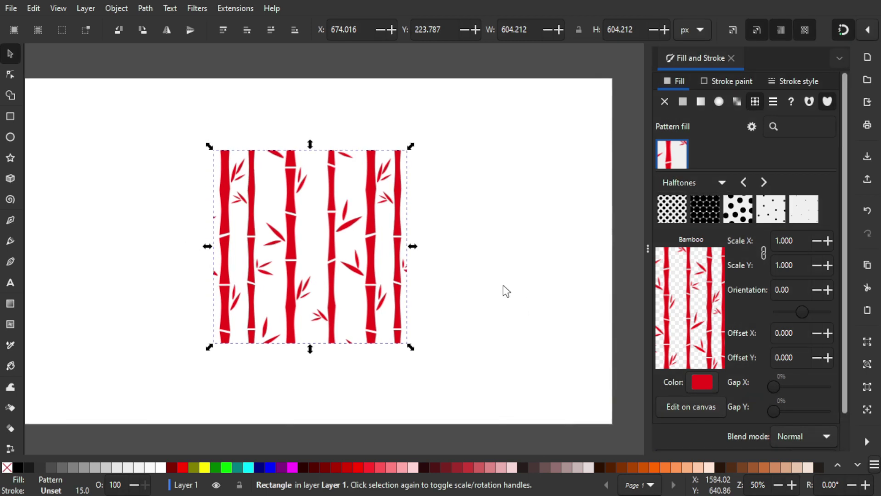
Step: Edit the bamboo pattern on canvas, scaling it smaller and shifting it around inside the square
{"action": "left_click", "coordinate": [692, 407]}
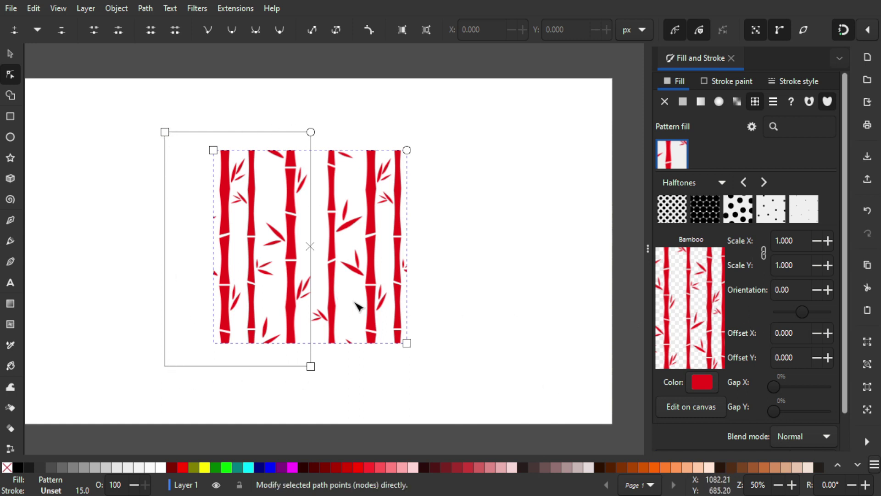
{"action": "scroll", "coordinate": [301, 287], "scroll_direction": "down", "scroll_amount": 1}
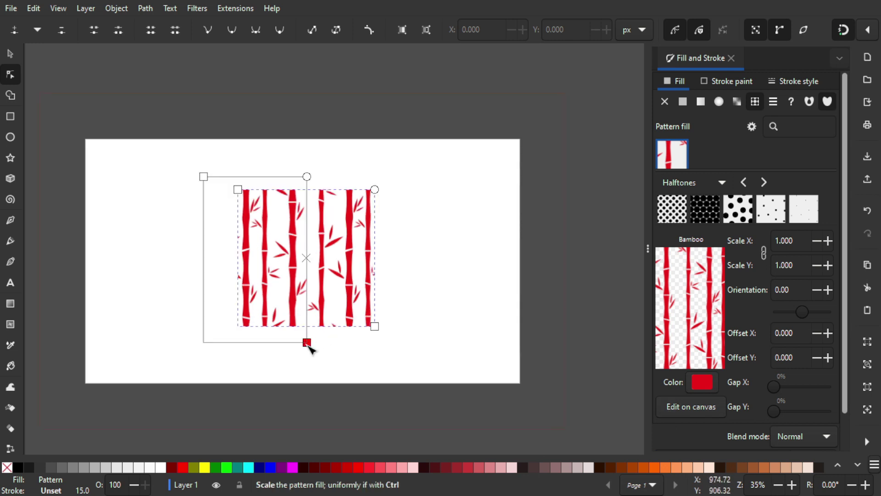
{"action": "left_click_drag", "start_coordinate": [308, 345], "coordinate": [255, 249]}
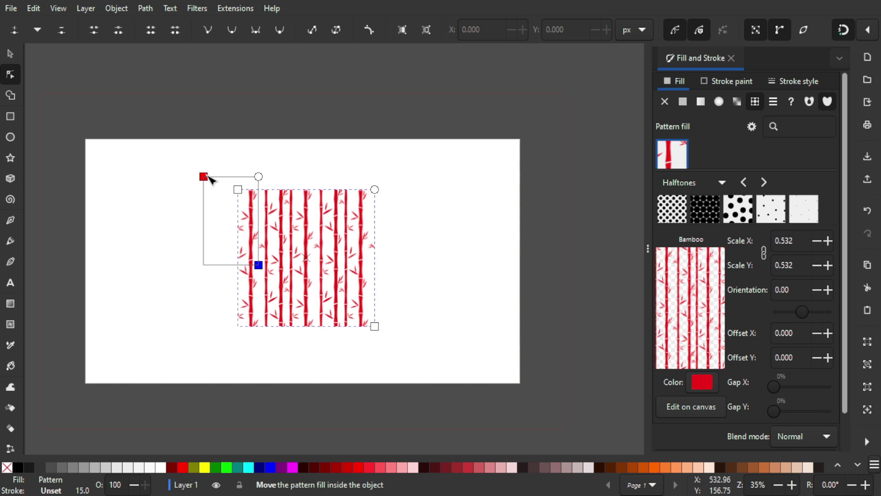
{"action": "left_click_drag", "start_coordinate": [202, 186], "coordinate": [252, 256]}
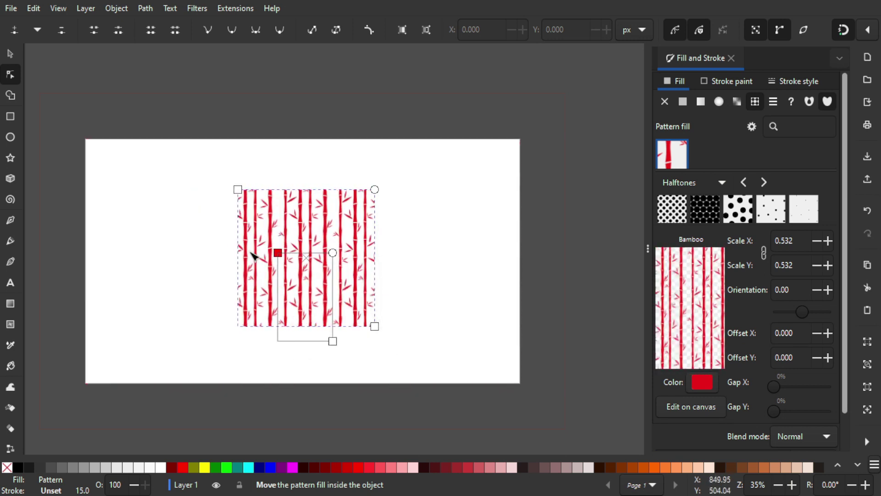
{"action": "left_click_drag", "start_coordinate": [206, 240], "coordinate": [244, 167]}
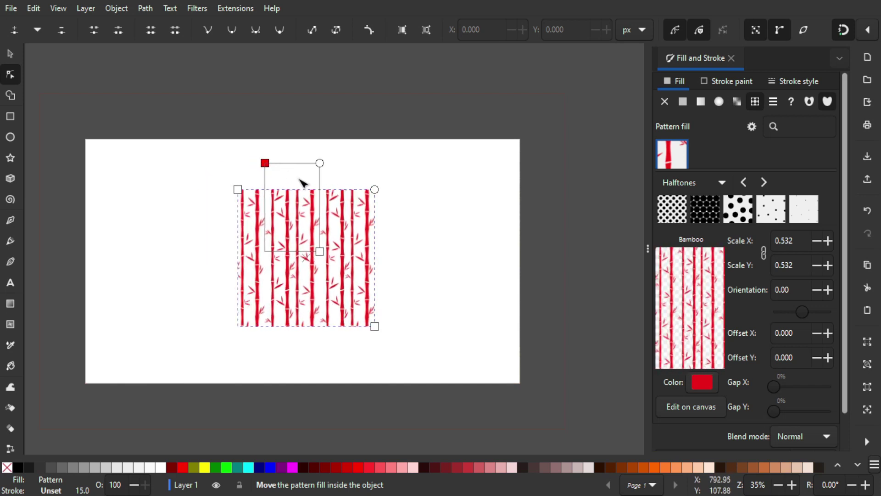
{"action": "left_click_drag", "start_coordinate": [303, 183], "coordinate": [284, 239]}
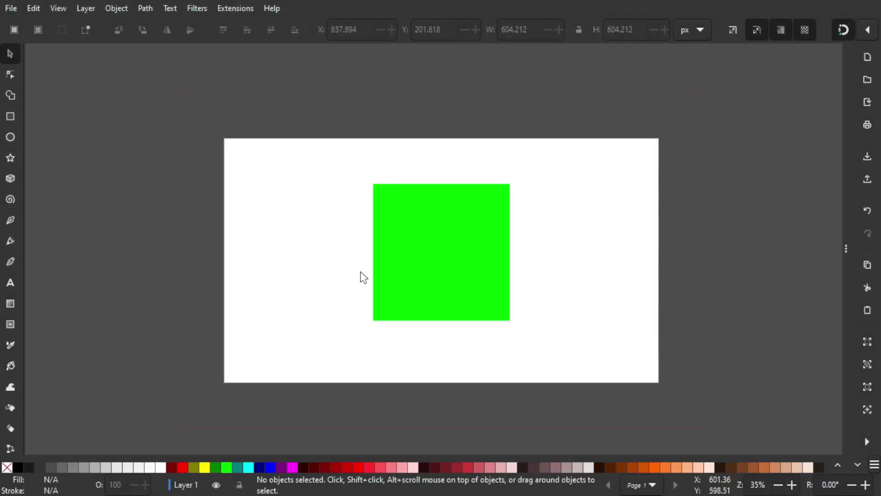
Step: Switch to the Pages tool and enter a first page margin value of 20
{"action": "left_click_drag", "start_coordinate": [360, 276], "coordinate": [287, 249]}
{"action": "scroll", "coordinate": [18, 246], "scroll_direction": "down", "scroll_amount": 3}
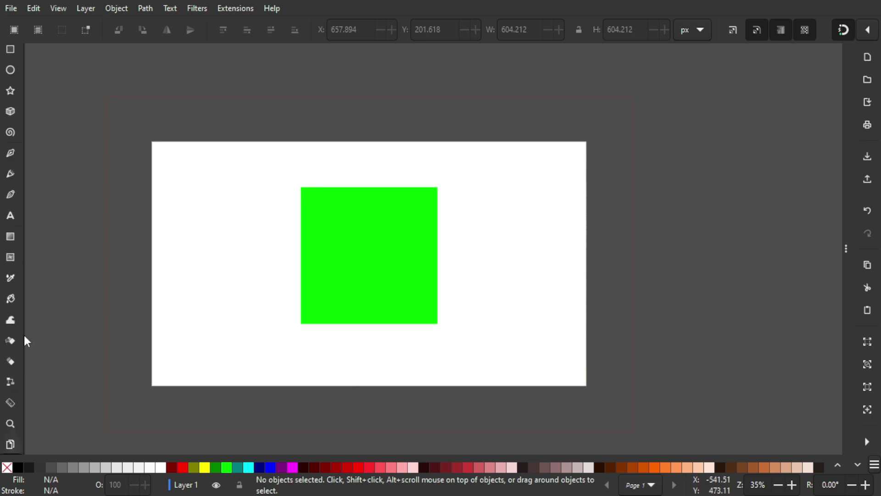
{"action": "left_click", "coordinate": [15, 440]}
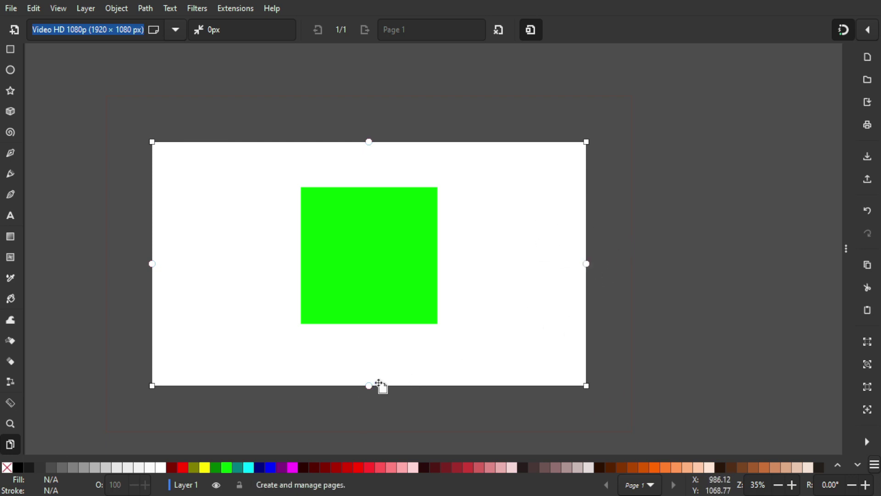
{"action": "left_click", "coordinate": [232, 35]}
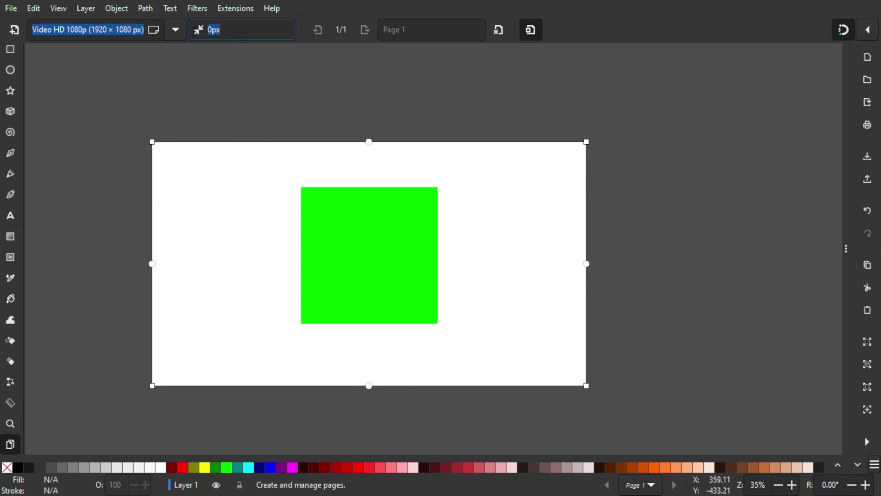
{"action": "type", "text": "20"}
{"action": "key", "text": "Return"}
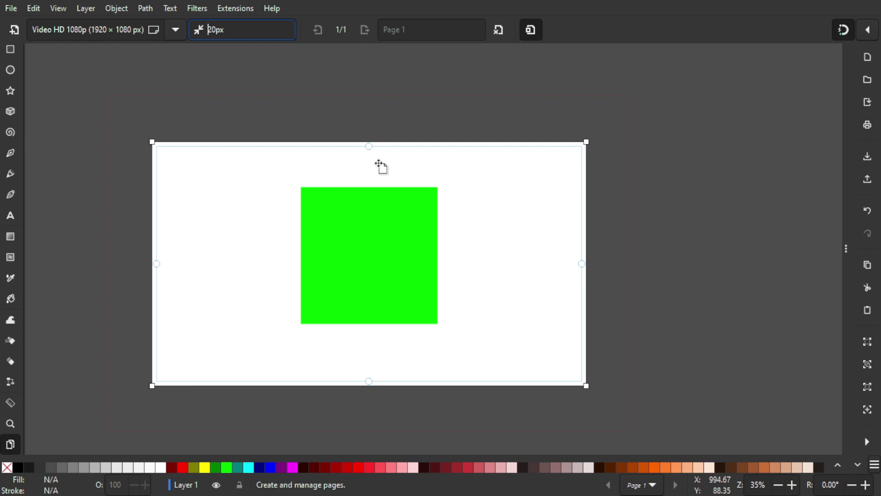
Step: Replace the margin value so all sides get 50 px, then open the per-side margin settings
{"action": "scroll", "coordinate": [377, 156], "scroll_direction": "up", "scroll_amount": 5}
{"action": "scroll", "coordinate": [376, 134], "scroll_direction": "down", "scroll_amount": 5}
{"action": "scroll", "coordinate": [398, 124], "scroll_direction": "up", "scroll_amount": 1}
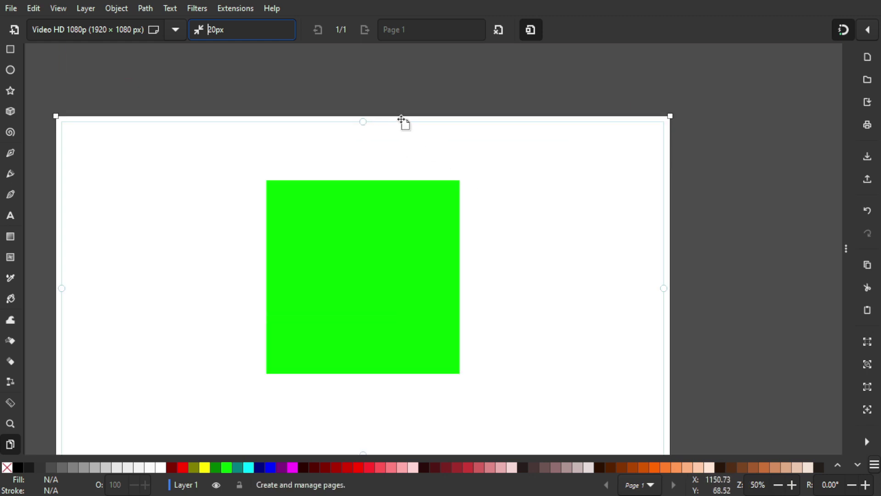
{"action": "key", "text": "ctrl+a"}
{"action": "type", "text": "1"}
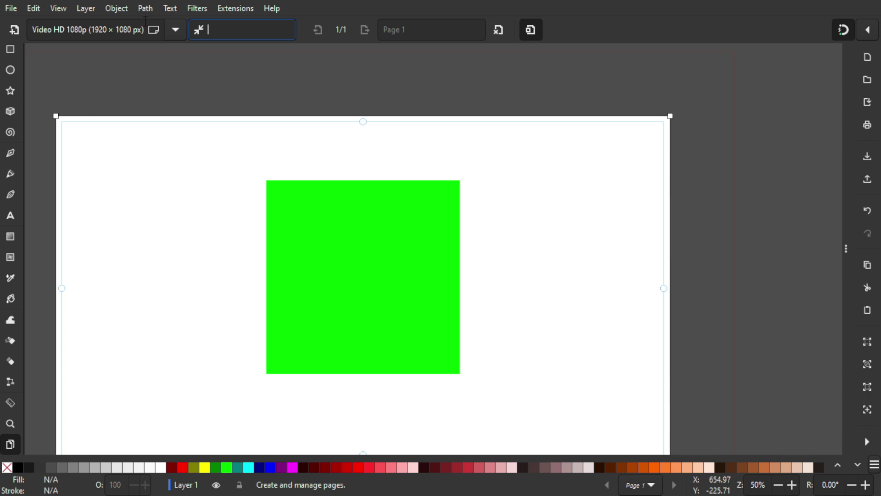
{"action": "type", "text": "0"}
{"action": "key", "text": "Return"}
{"action": "scroll", "coordinate": [282, 59], "scroll_direction": "down", "scroll_amount": 1}
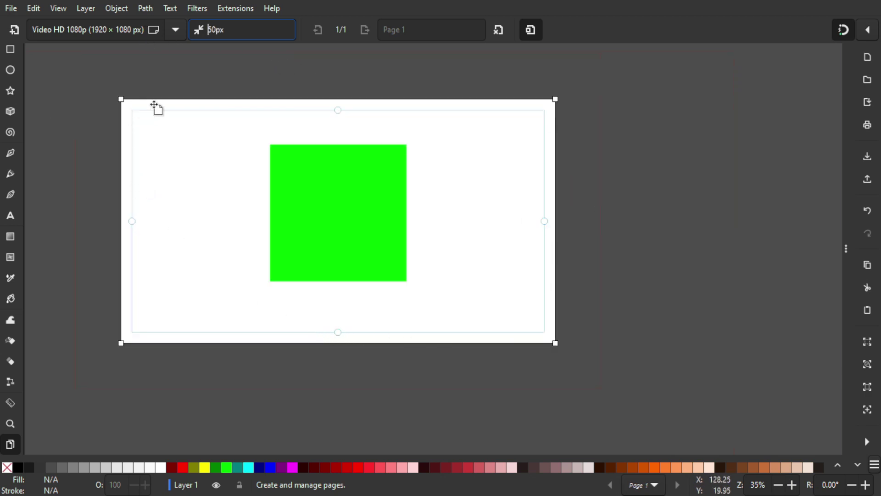
{"action": "left_click", "coordinate": [198, 30]}
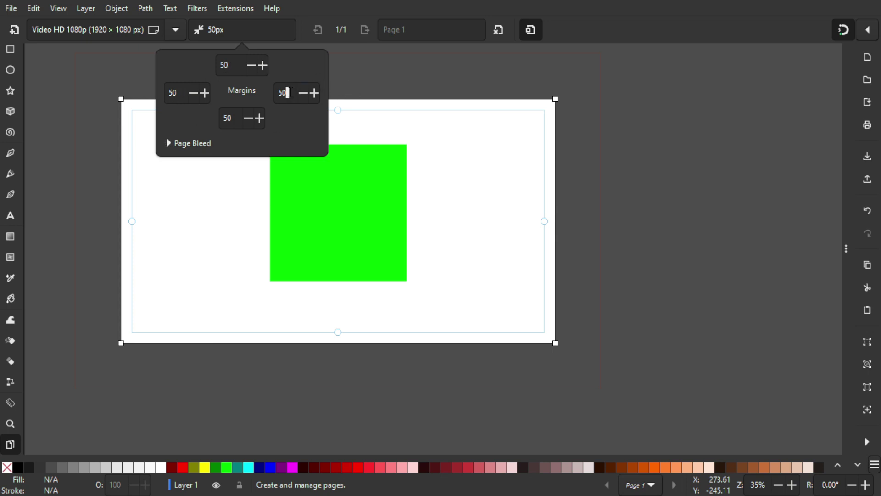
Step: Raise the right margin to 100 in the Margins popover, then close it
{"action": "left_click", "coordinate": [288, 92]}
{"action": "left_click_drag", "start_coordinate": [278, 106], "coordinate": [301, 106]}
{"action": "scroll", "coordinate": [298, 97], "scroll_direction": "up", "scroll_amount": 20}
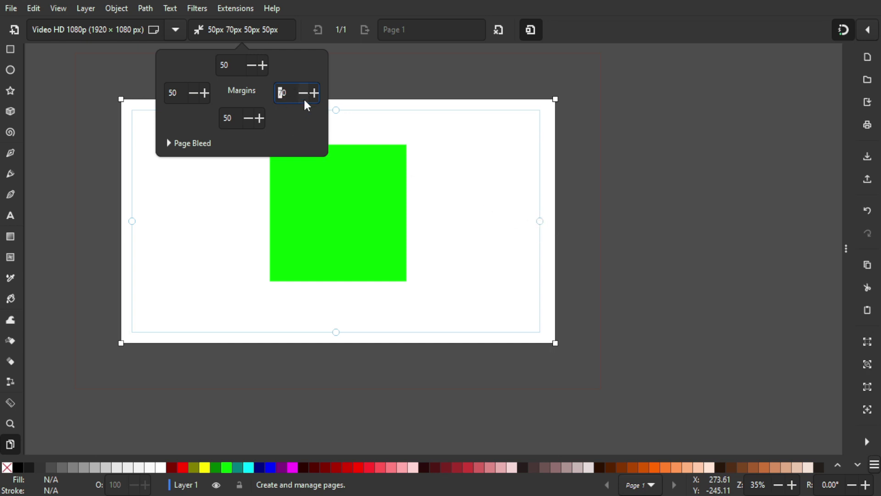
{"action": "scroll", "coordinate": [298, 97], "scroll_direction": "up", "scroll_amount": 10}
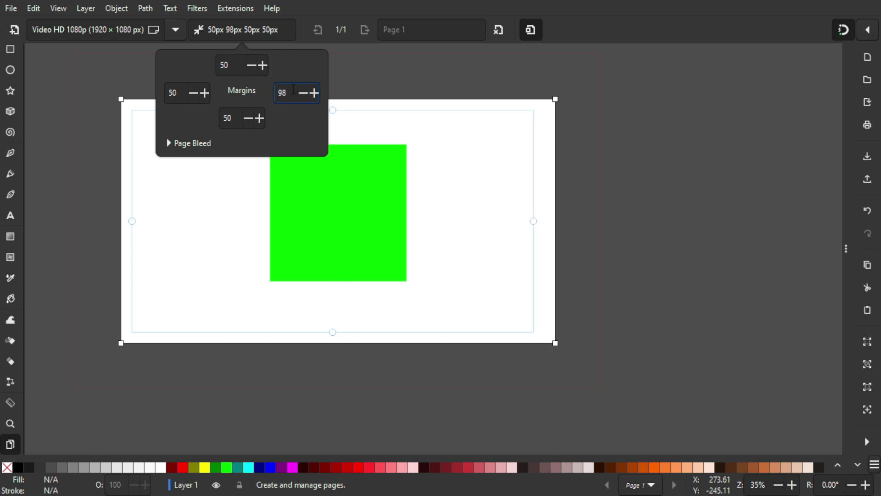
{"action": "scroll", "coordinate": [293, 92], "scroll_direction": "up", "scroll_amount": 2}
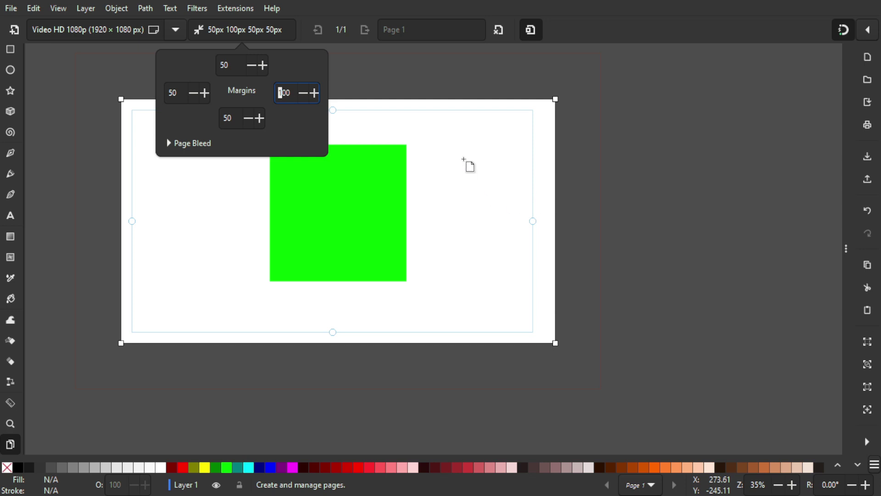
{"action": "left_click", "coordinate": [172, 143]}
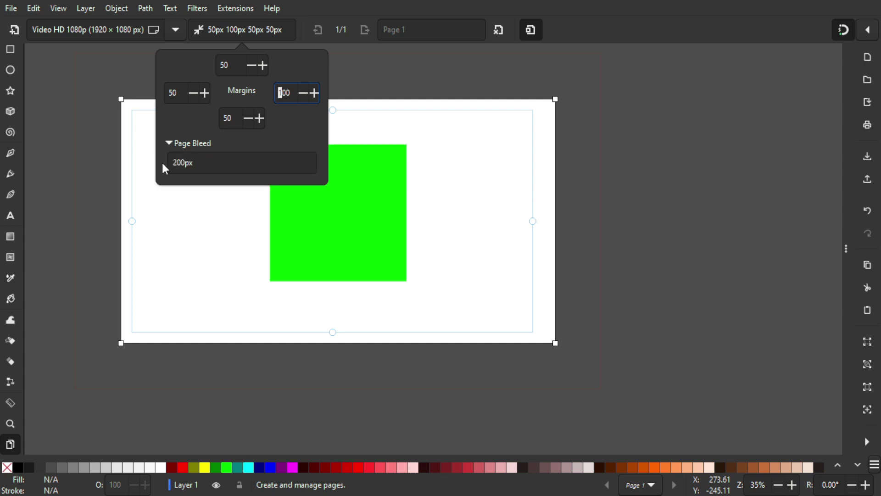
{"action": "left_click", "coordinate": [499, 207]}
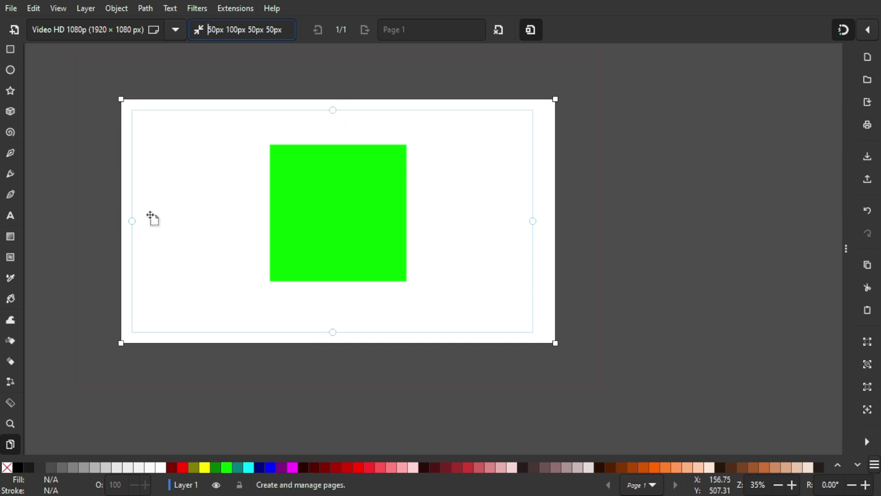
Step: Drag the margin handles to about 87 left, 84.2 top, 131.35 right and 55.7 bottom
{"action": "mouse_move", "coordinate": [131, 222]}
{"action": "left_mouse_down"}
{"action": "mouse_move", "coordinate": [159, 225]}
{"action": "mouse_move", "coordinate": [140, 216]}
{"action": "left_mouse_up"}
{"action": "left_click_drag", "start_coordinate": [338, 334], "coordinate": [337, 316]}
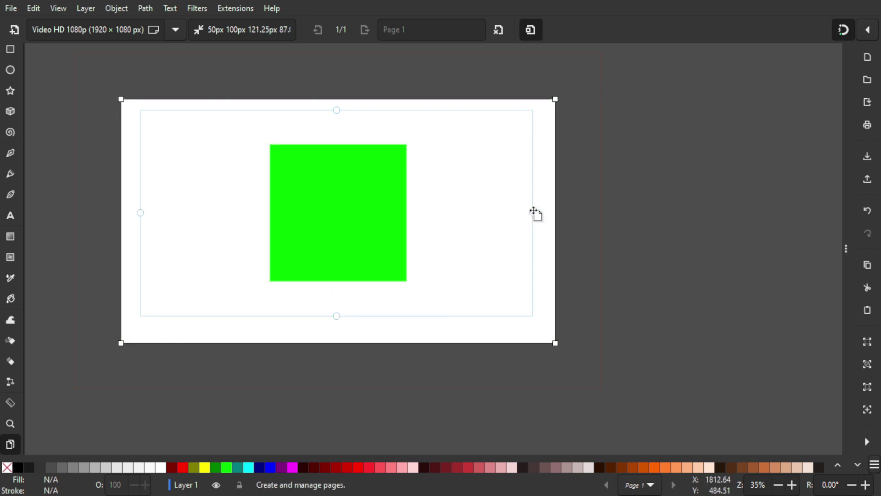
{"action": "left_click_drag", "start_coordinate": [531, 216], "coordinate": [526, 216]}
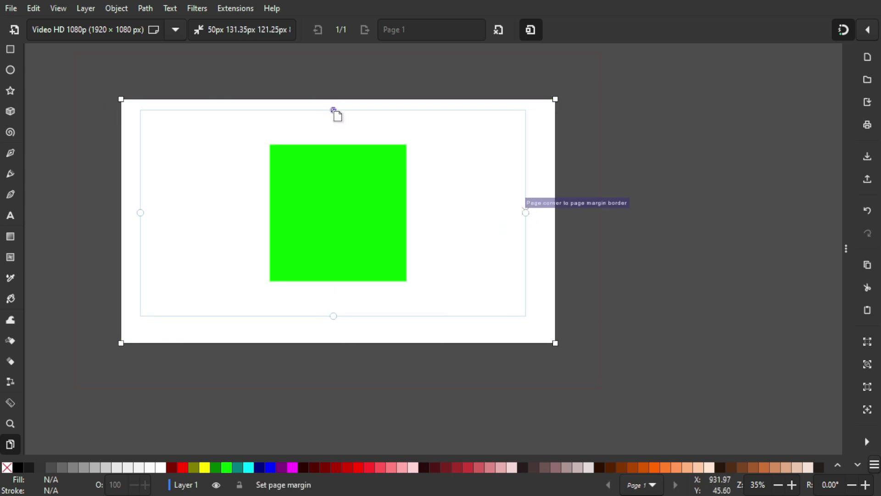
{"action": "left_click_drag", "start_coordinate": [336, 111], "coordinate": [333, 118]}
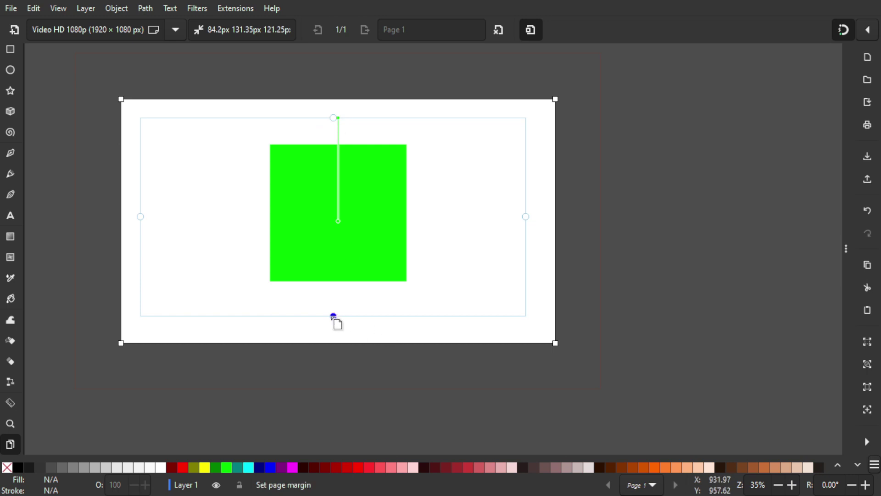
{"action": "left_click_drag", "start_coordinate": [335, 316], "coordinate": [344, 331]}
{"action": "scroll", "coordinate": [19, 73], "scroll_direction": "up", "scroll_amount": 3}
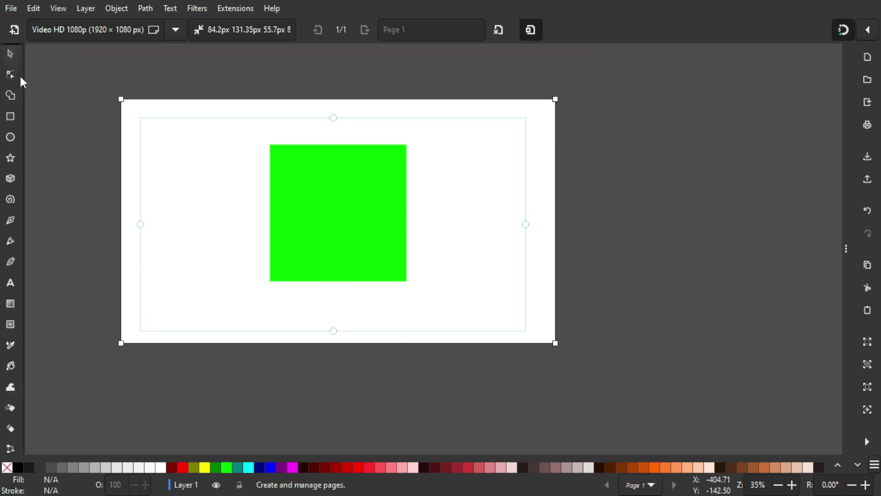
Step: Move the green square into the top-right margin corner and save the document
{"action": "left_click", "coordinate": [9, 54]}
{"action": "left_click", "coordinate": [315, 182]}
{"action": "left_click_drag", "start_coordinate": [357, 182], "coordinate": [212, 231]}
{"action": "key", "text": "ctrl+s"}
Step: Duplicate the green square and snap the copy into its margin corner
{"action": "key", "text": "ctrl+d"}
{"action": "left_click", "coordinate": [486, 158]}
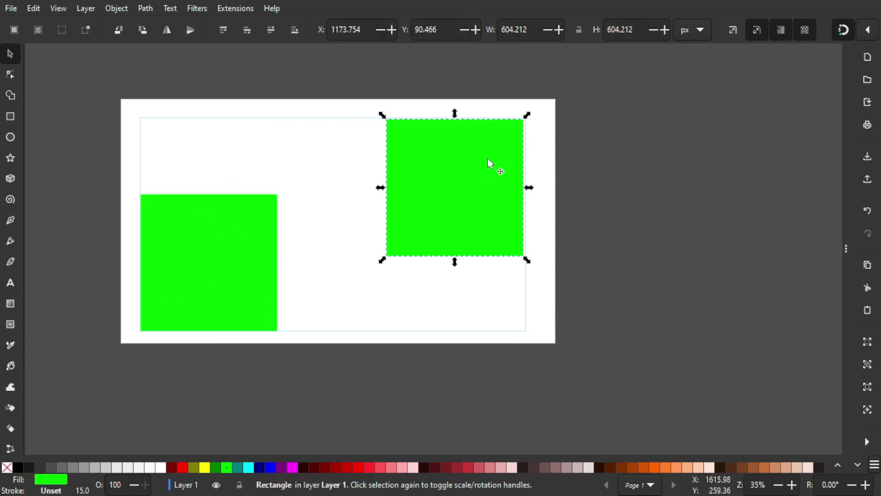
{"action": "left_click_drag", "start_coordinate": [487, 159], "coordinate": [487, 157]}
{"action": "left_click", "coordinate": [366, 179]}
{"action": "scroll", "coordinate": [482, 197], "scroll_direction": "right", "scroll_amount": 1}
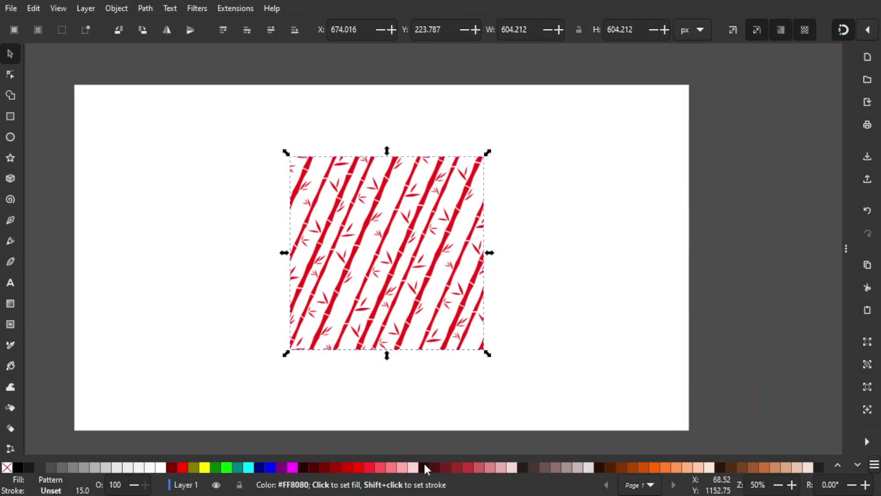
{"action": "right_click", "coordinate": [20, 468]}
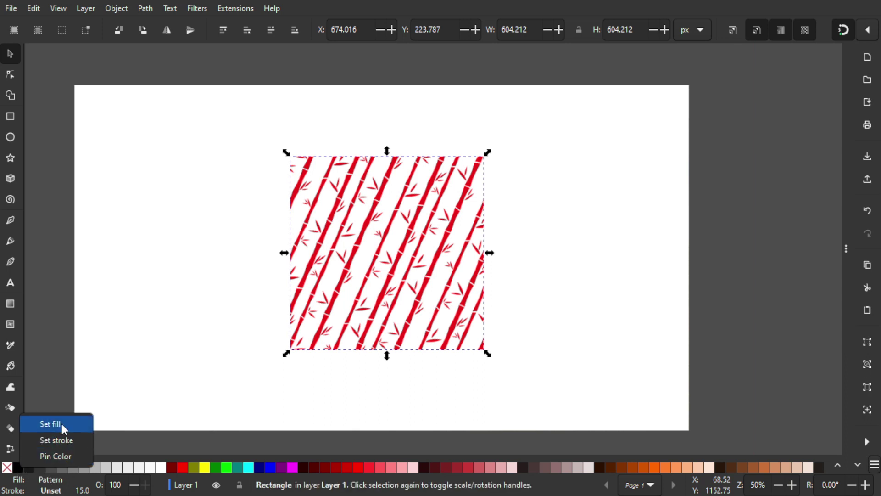
{"action": "left_click", "coordinate": [64, 455]}
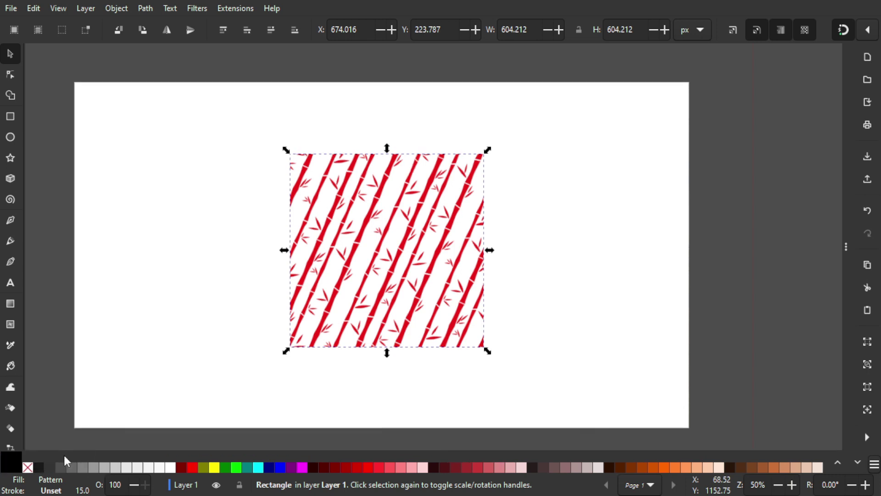
{"action": "right_click", "coordinate": [196, 468]}
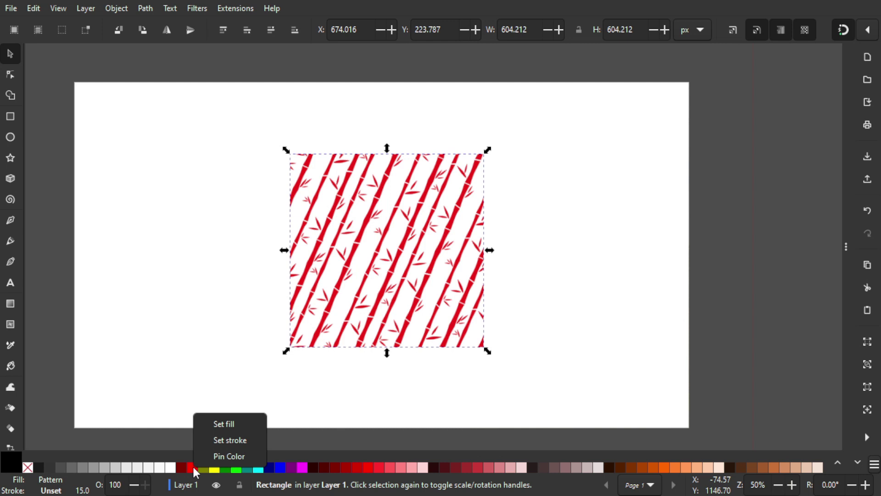
{"action": "left_click", "coordinate": [224, 457]}
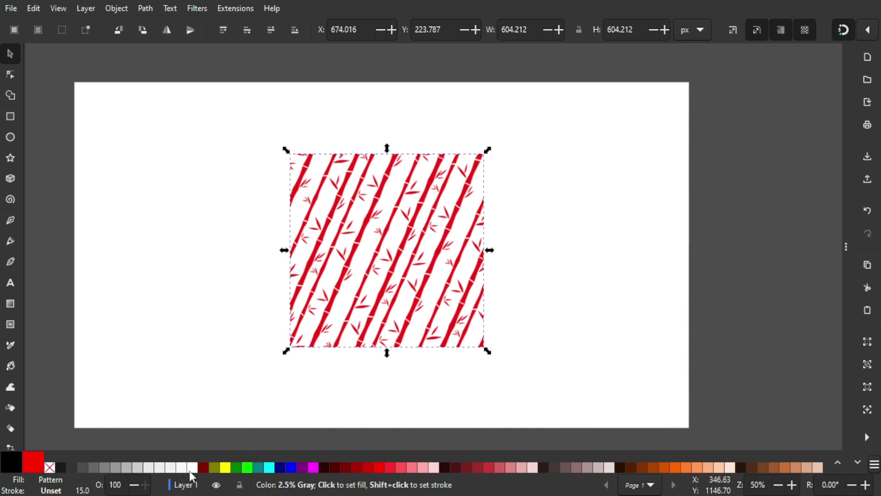
{"action": "right_click", "coordinate": [288, 466]}
{"action": "left_click", "coordinate": [323, 456]}
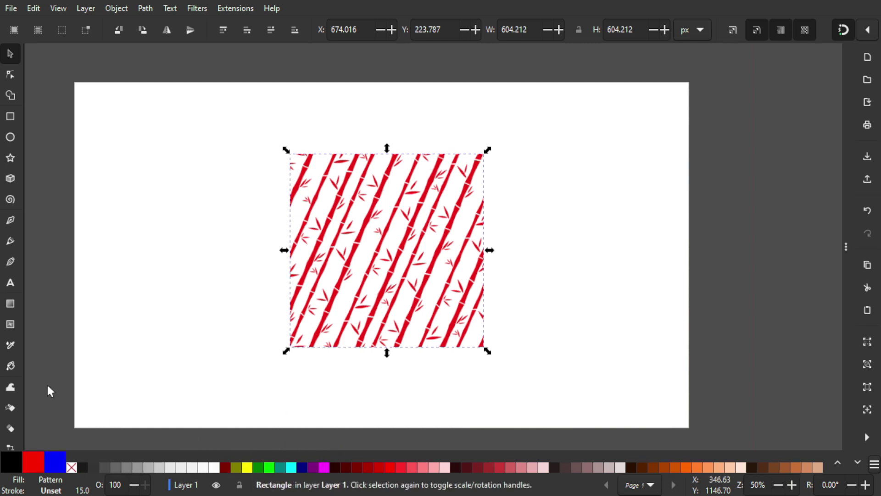
{"action": "right_click", "coordinate": [51, 465]}
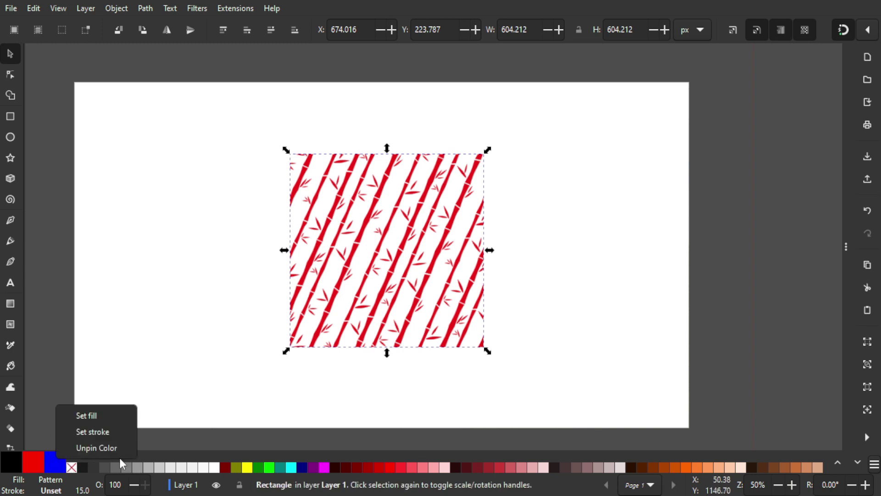
{"action": "left_click", "coordinate": [75, 451]}
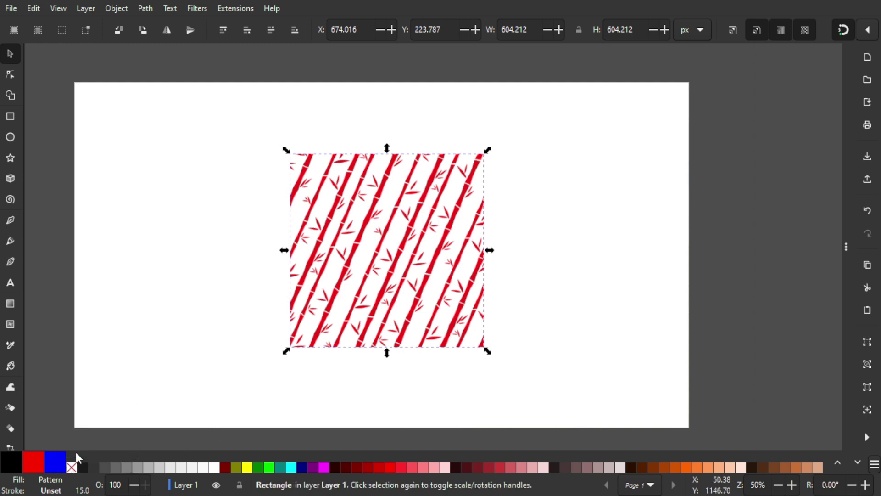
{"action": "right_click", "coordinate": [33, 464]}
{"action": "left_click", "coordinate": [79, 448]}
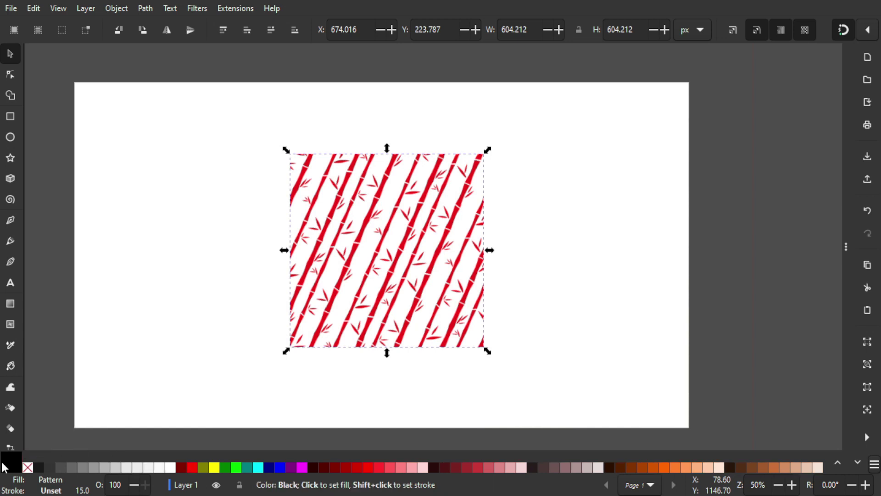
{"action": "right_click", "coordinate": [4, 467]}
{"action": "left_click", "coordinate": [39, 452]}
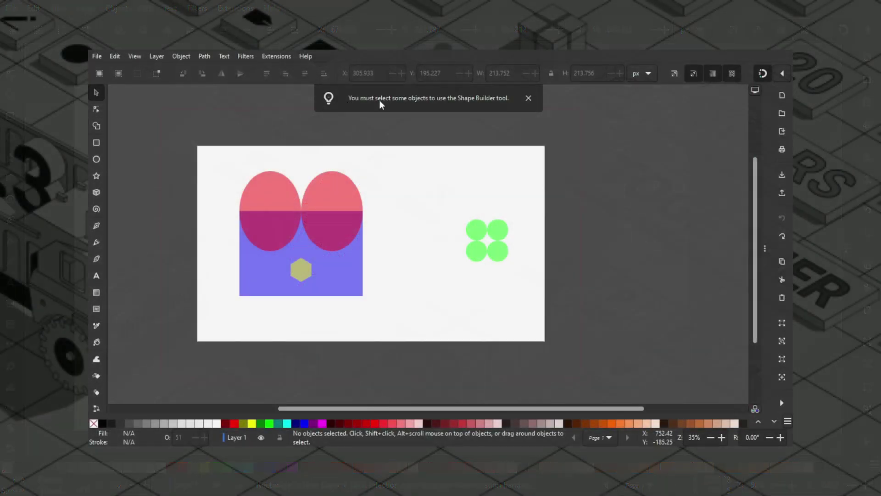
Step: Turn the four green circles into a four-pointed star by deleting the centre fragment and uniting the rest
{"action": "left_click", "coordinate": [487, 240]}
{"action": "key", "text": "3"}
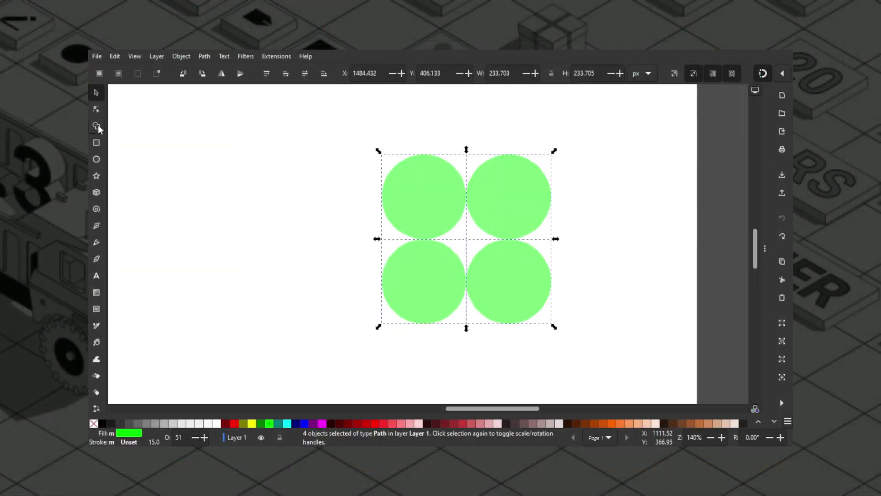
{"action": "key", "text": "x"}
{"action": "left_click", "coordinate": [478, 247]}
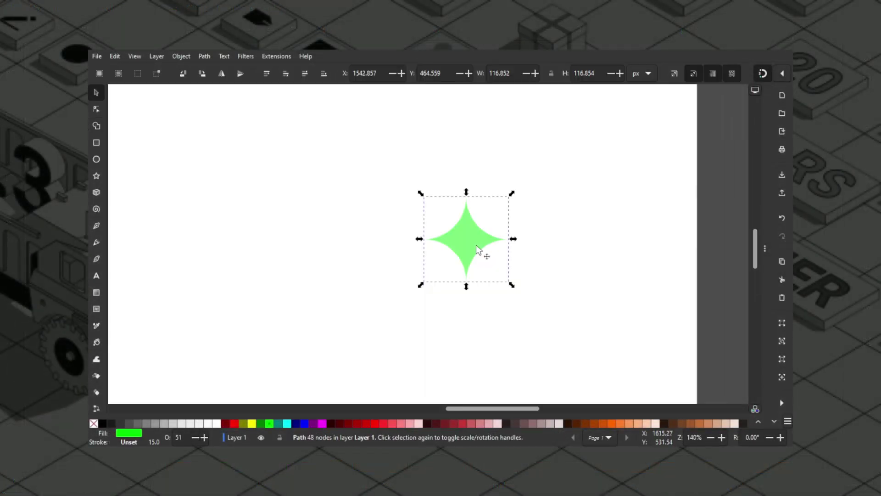
{"action": "left_click", "coordinate": [496, 243]}
{"action": "key", "text": "x"}
{"action": "mouse_move", "coordinate": [468, 230]}
{"action": "left_mouse_down"}
{"action": "mouse_move", "coordinate": [523, 166]}
{"action": "mouse_move", "coordinate": [445, 177]}
{"action": "left_mouse_up"}
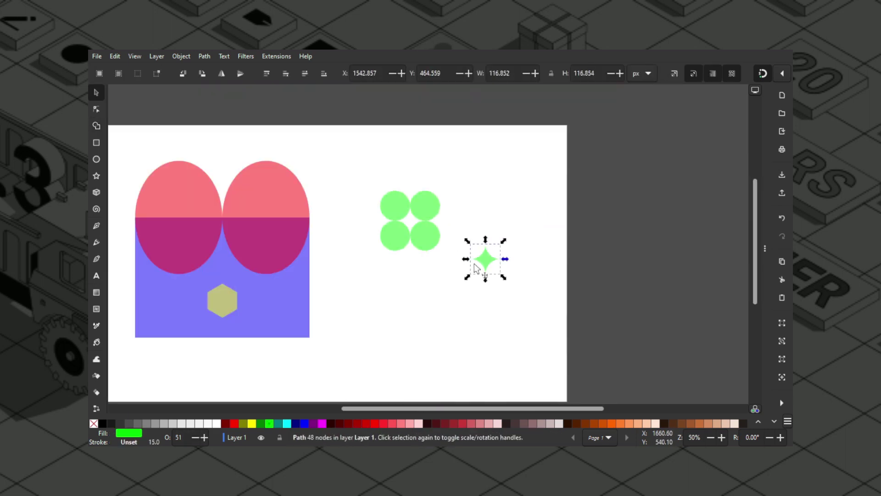
{"action": "key", "text": "Escape"}
Step: Select the pink and blue group and run Shape Builder on it
{"action": "scroll", "coordinate": [413, 188], "scroll_direction": "left", "scroll_amount": 3}
{"action": "left_click", "coordinate": [303, 302]}
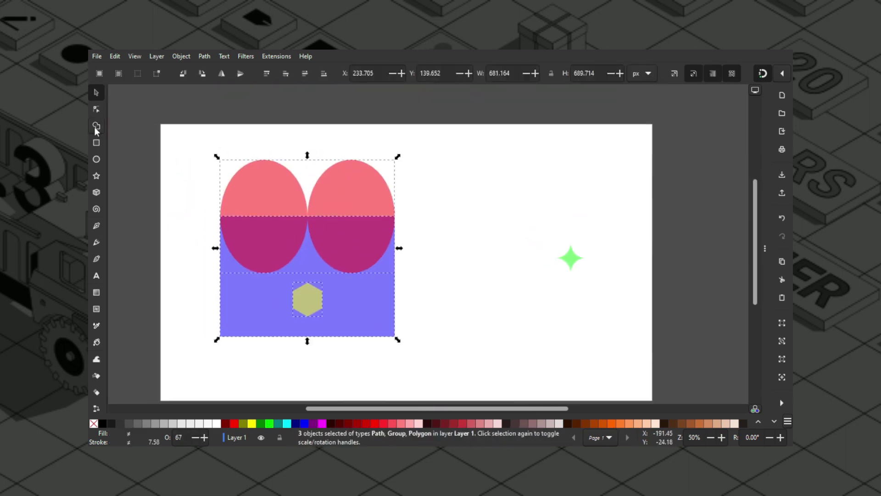
{"action": "left_click", "coordinate": [97, 125]}
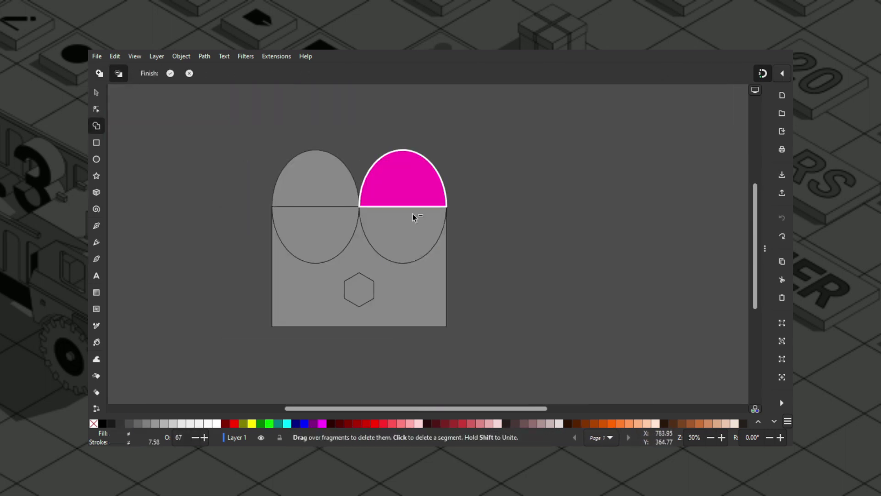